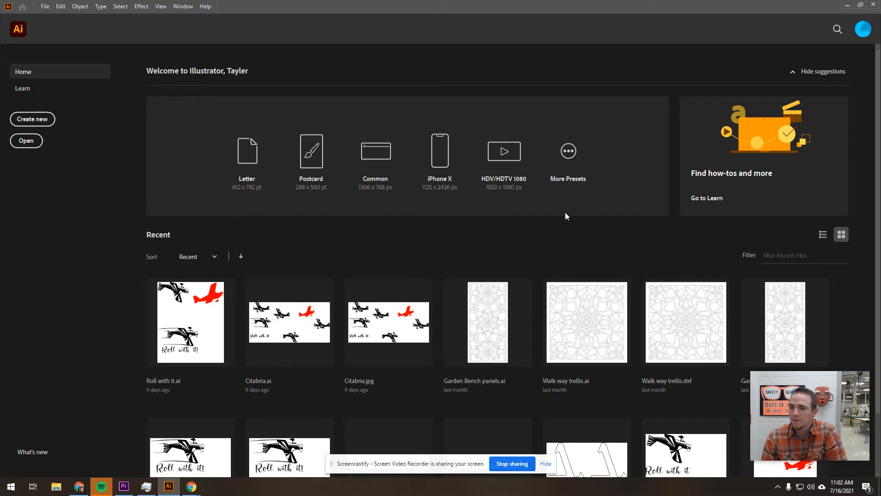
# Step: Create a new document named "Practice", 12 by 12 inches, with the units kept in inches
pyautogui.moveTo(606, 159); pyautogui.dragTo(553, 159)
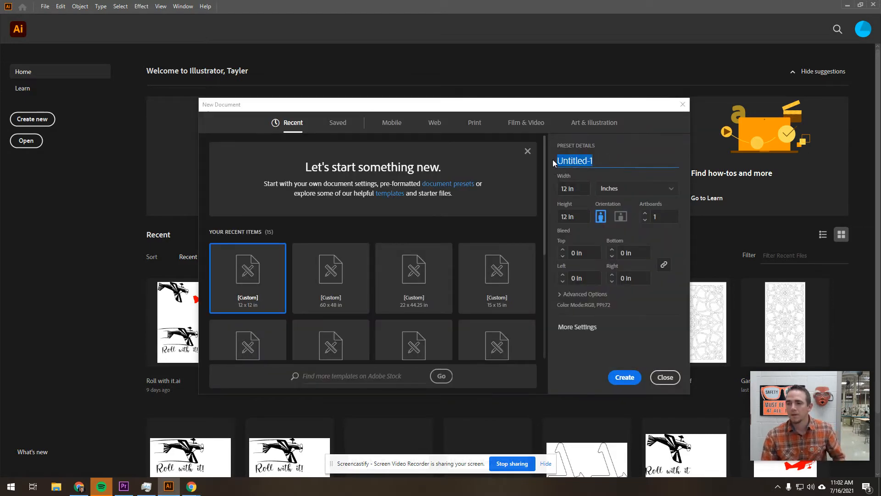
pyautogui.write('Pra')
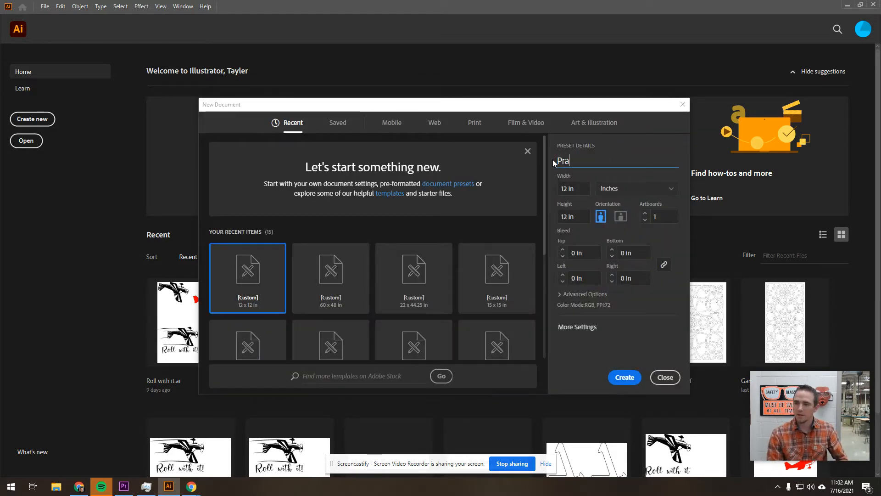
pyautogui.write('ctice')
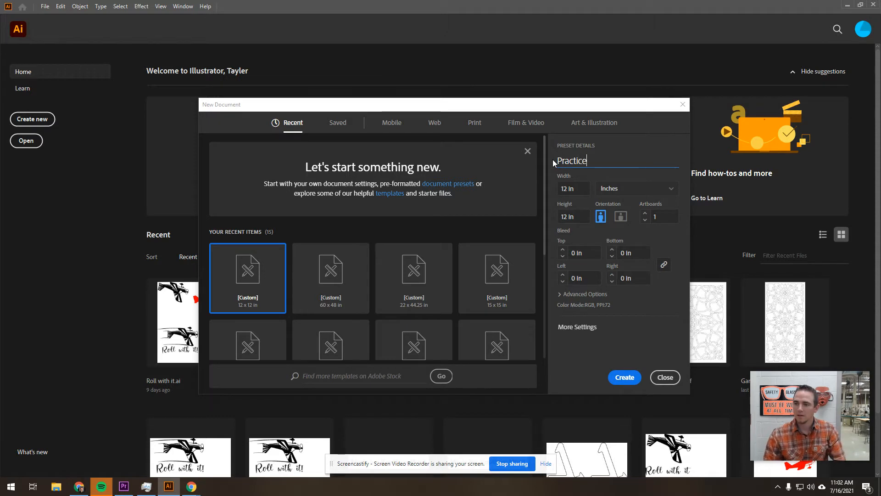
pyautogui.click(643, 192)
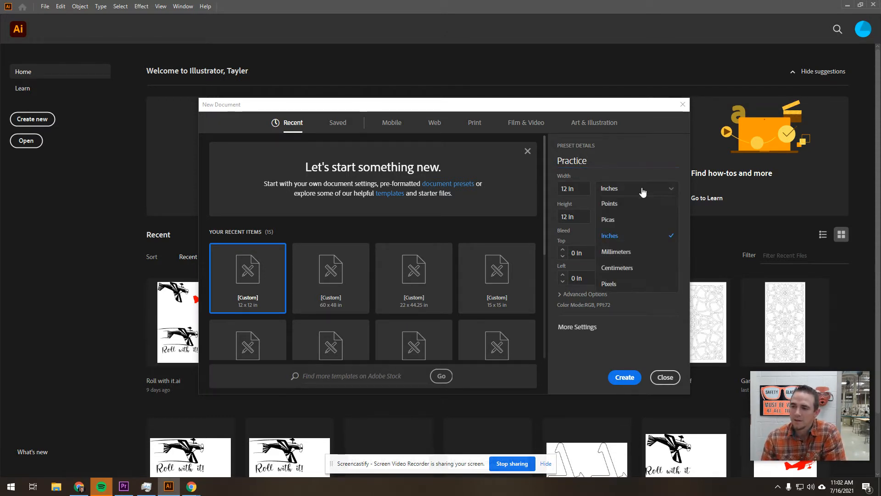
pyautogui.click(623, 193)
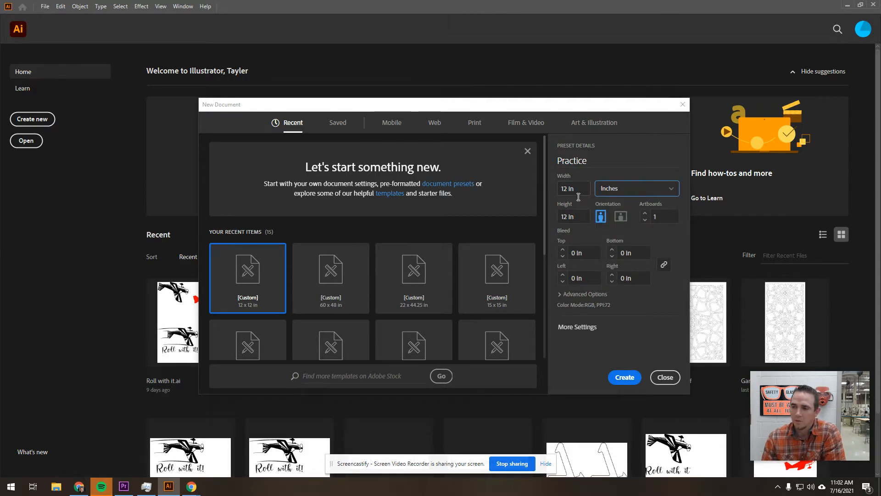
pyautogui.click(625, 377)
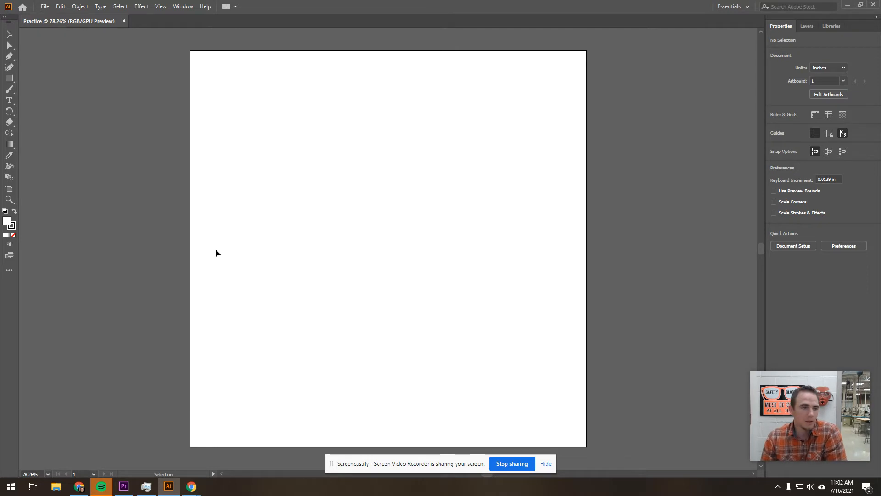
# Step: Switch to Chrome, maximize its window and open the first mountain clipart result, the iStock mountain range with trees
pyautogui.click(78, 487)
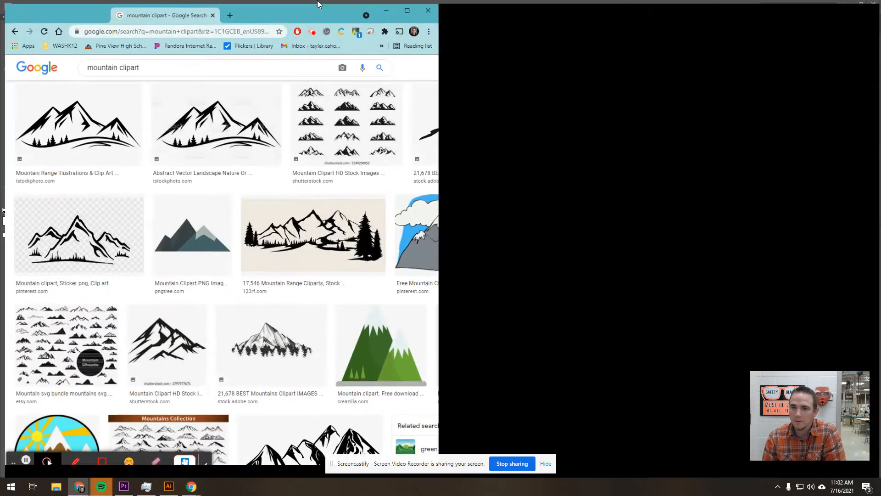
pyautogui.doubleClick(319, 5)
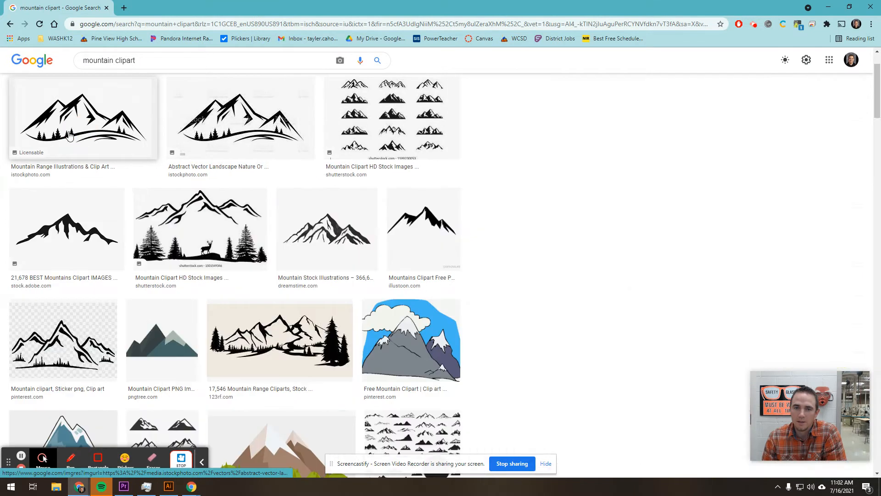
pyautogui.click(70, 135)
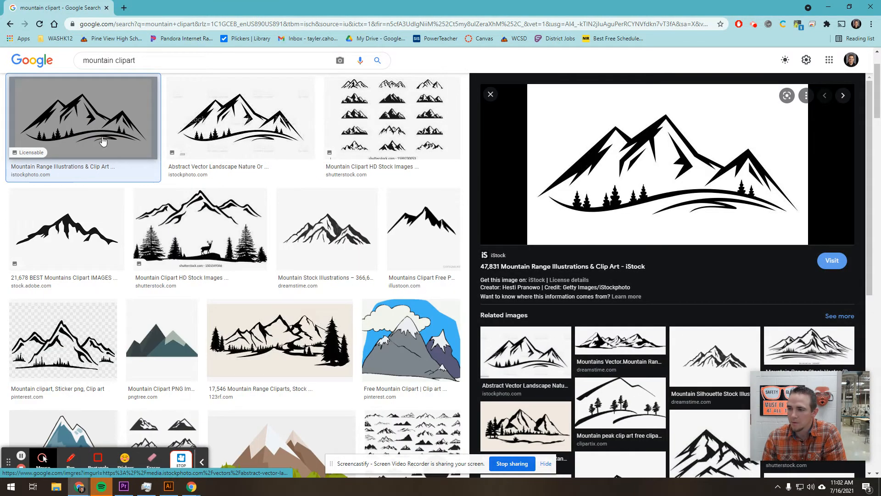
pyautogui.rightClick(681, 179)
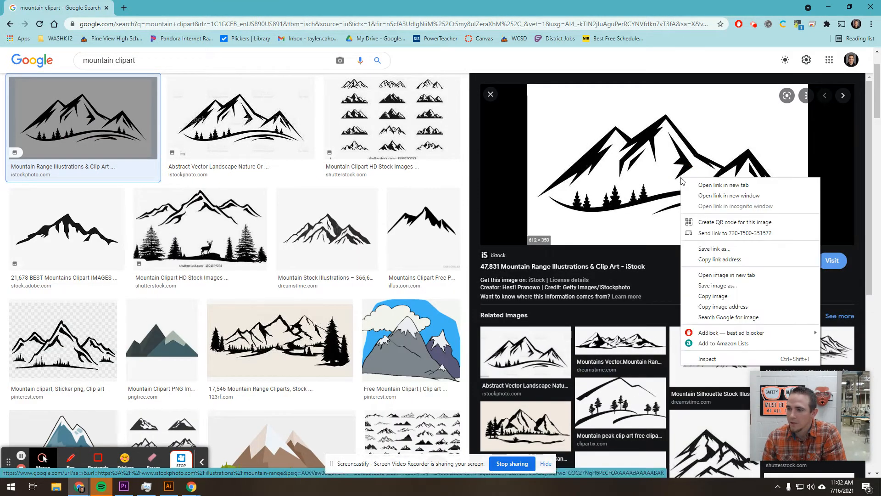
pyautogui.click(711, 286)
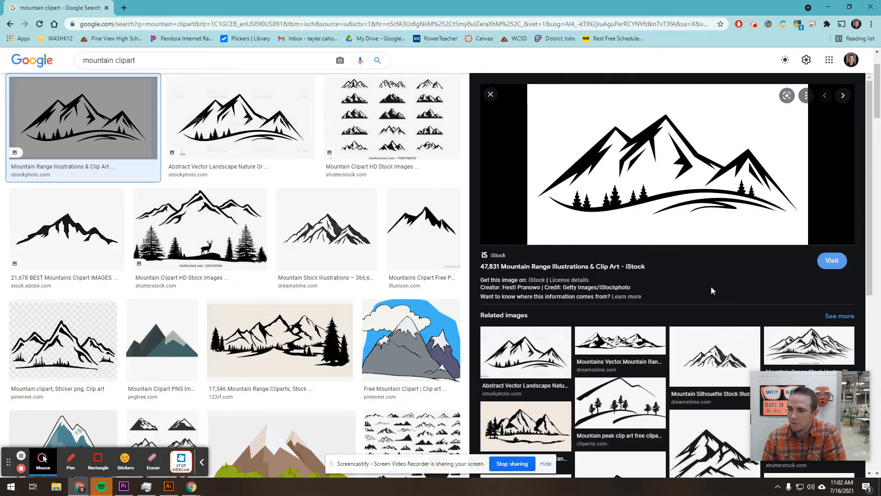
pyautogui.click(409, 232)
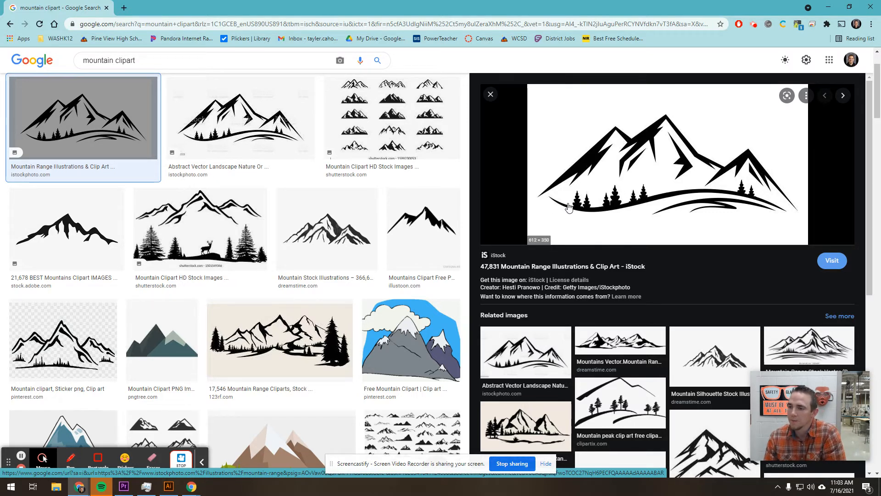
# Step: Save the previewed mountain range image to the Downloads folder as a JPEG under its suggested file name
pyautogui.rightClick(617, 202)
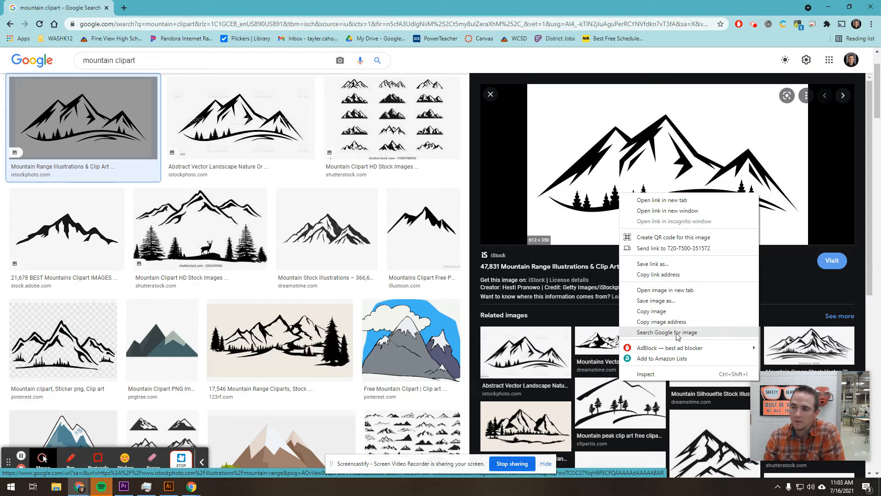
pyautogui.click(675, 301)
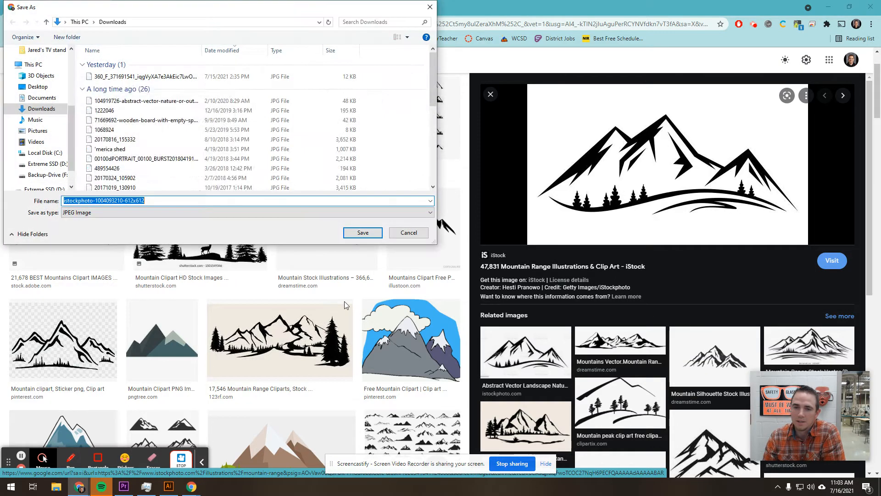
pyautogui.click(363, 233)
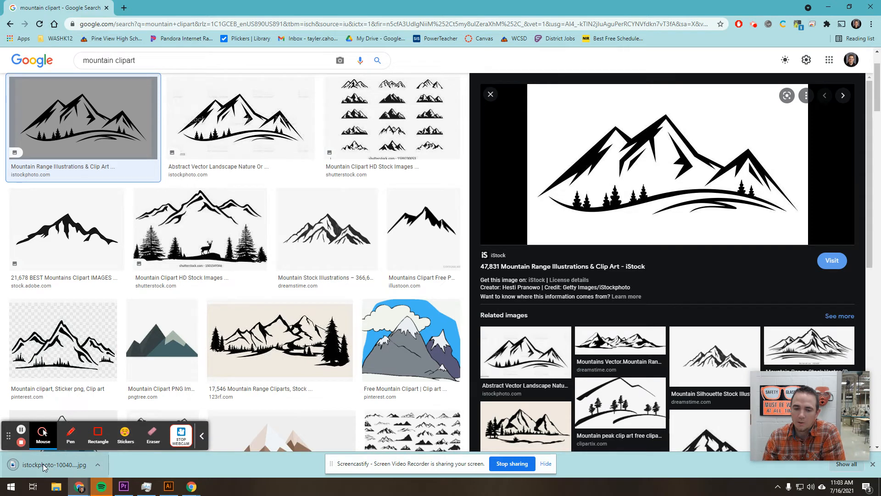
# Step: Place the downloaded mountain image on the Illustrator artboard and enlarge it proportionally to about 11.14 by 6.37 inches
pyautogui.moveTo(54, 464); pyautogui.dragTo(396, 250)
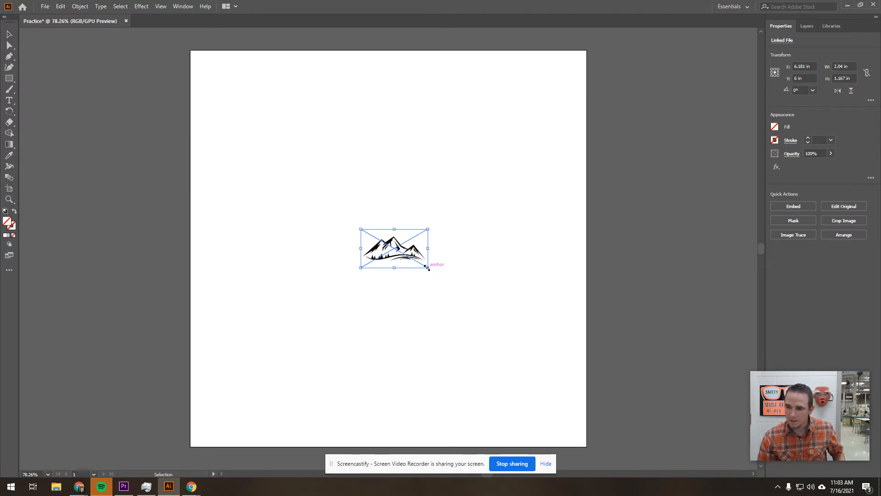
pyautogui.moveTo(427, 267); pyautogui.dragTo(579, 408)
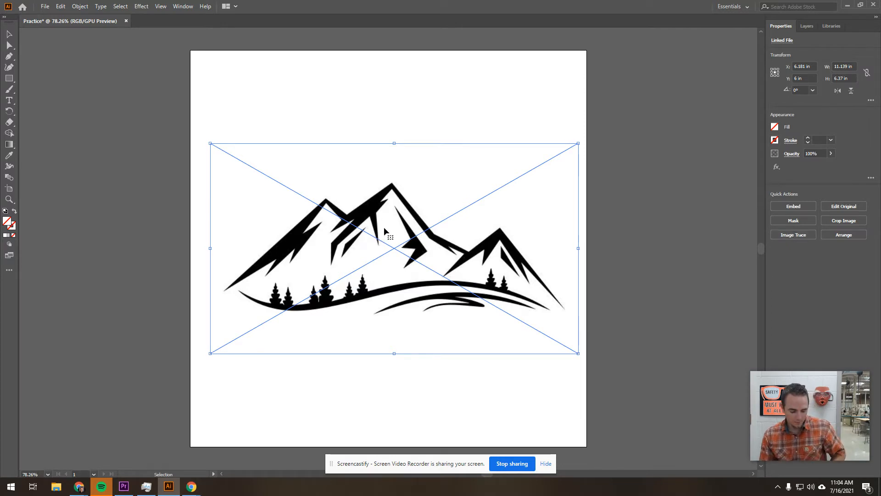
# Step: Examine the edges of the placed mountain image around the highest peak at several magnifications to judge its pixelation
pyautogui.scroll(1, 393, 196)
pyautogui.scroll(3, 392, 196)
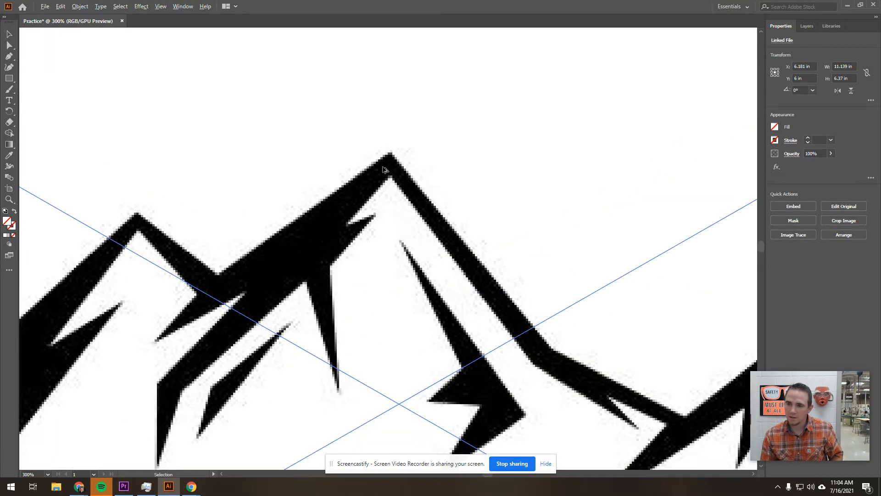
pyautogui.scroll(2, 384, 169)
pyautogui.scroll(1, 385, 170)
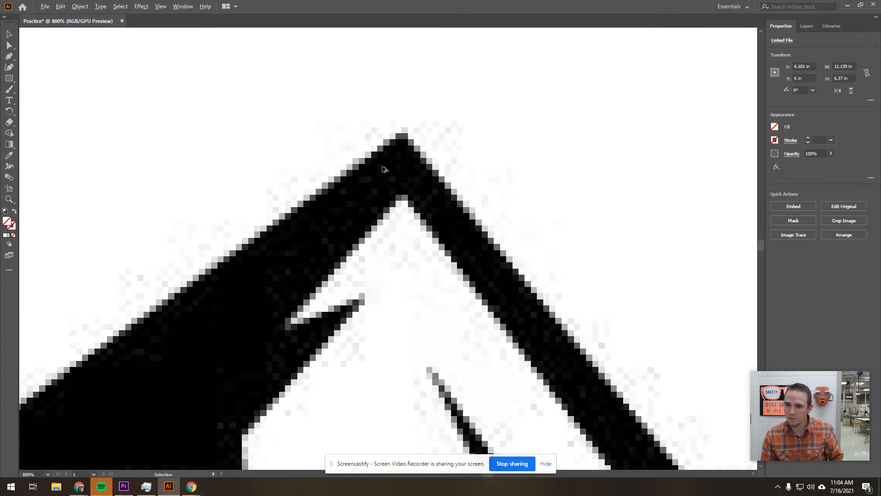
pyautogui.scroll(-1, 390, 143)
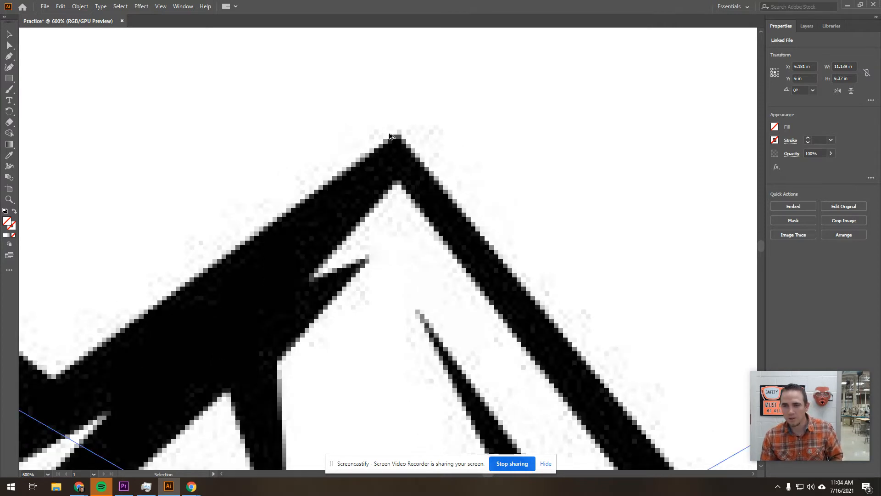
pyautogui.scroll(-2, 402, 163)
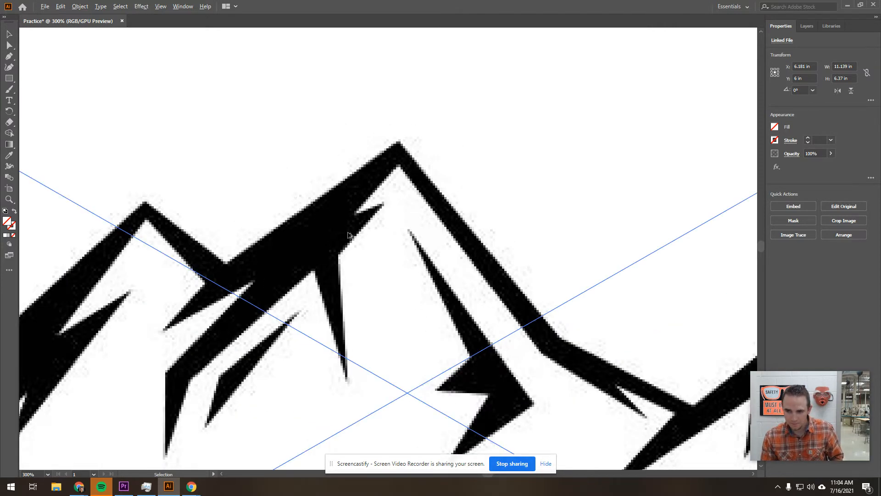
pyautogui.scroll(-2, 349, 235)
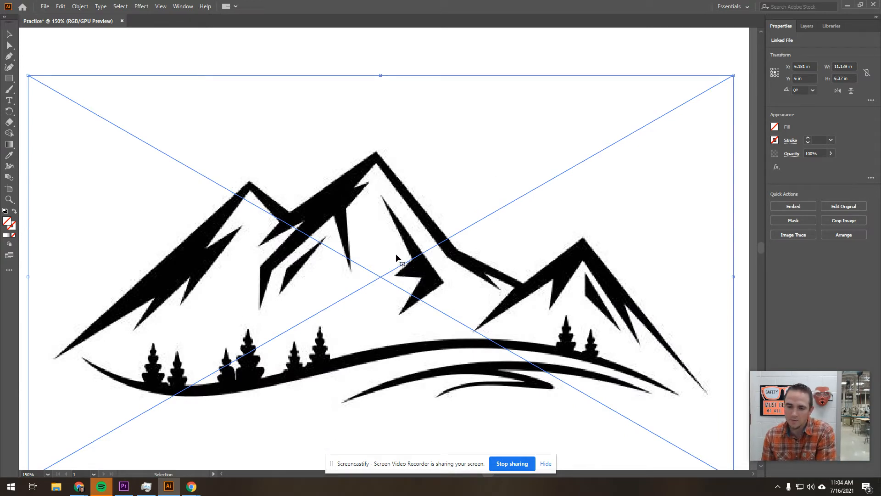
pyautogui.scroll(2, 364, 174)
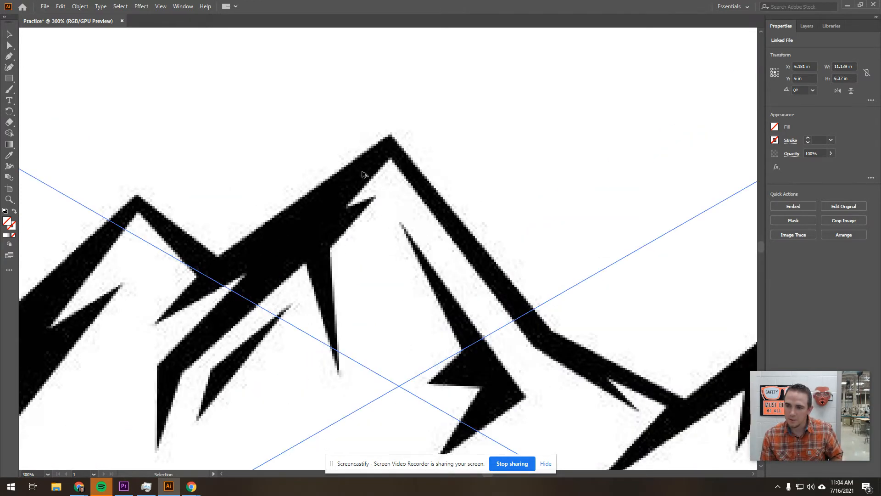
pyautogui.scroll(1, 364, 174)
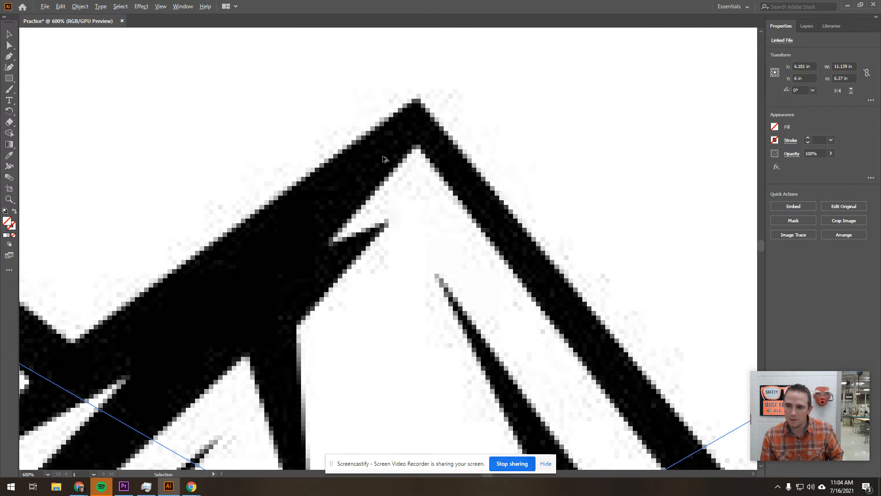
pyautogui.scroll(-1, 397, 139)
pyautogui.scroll(-1, 398, 133)
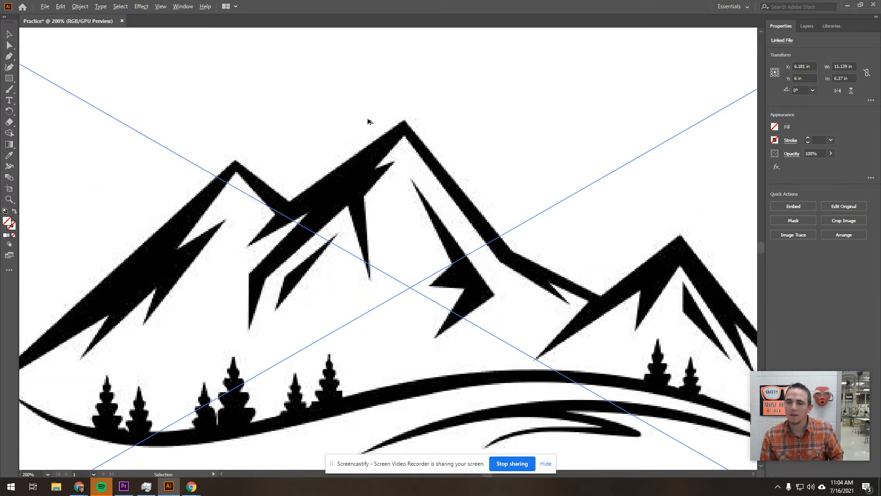
pyautogui.scroll(1, 375, 161)
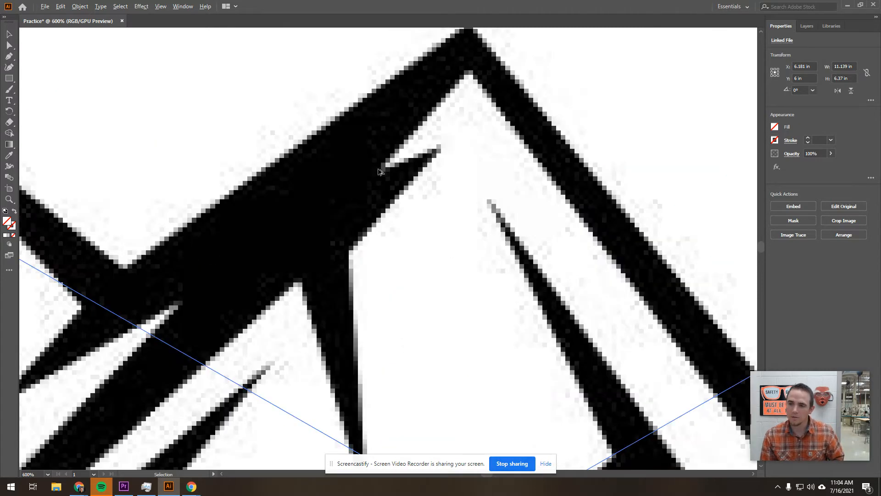
pyautogui.scroll(-1, 409, 161)
pyautogui.scroll(-1, 390, 133)
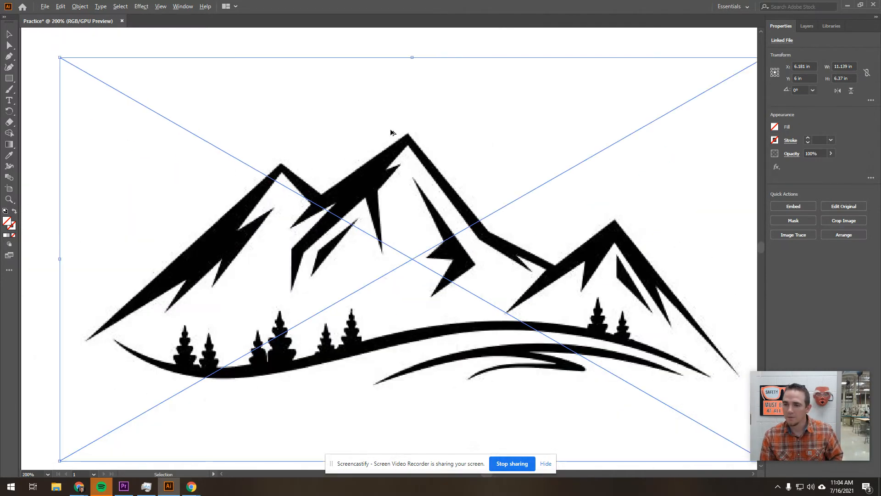
pyautogui.scroll(4, 399, 167)
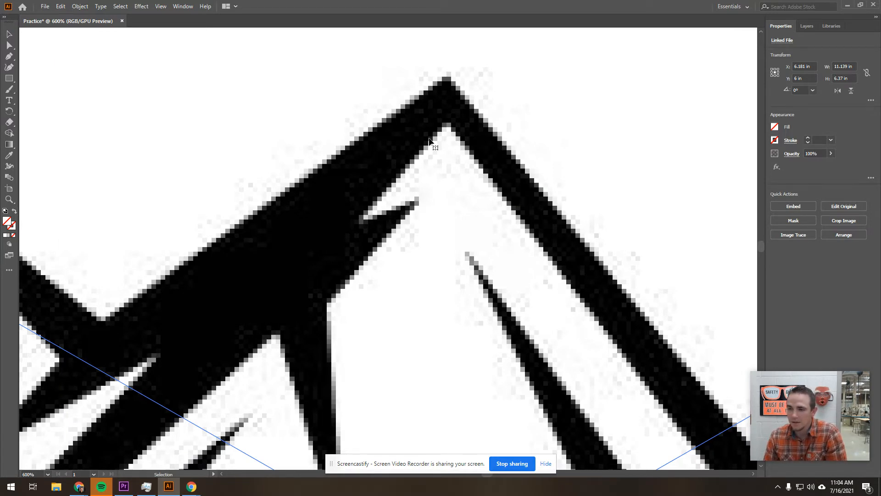
pyautogui.scroll(-2, 431, 151)
pyautogui.scroll(-3, 431, 149)
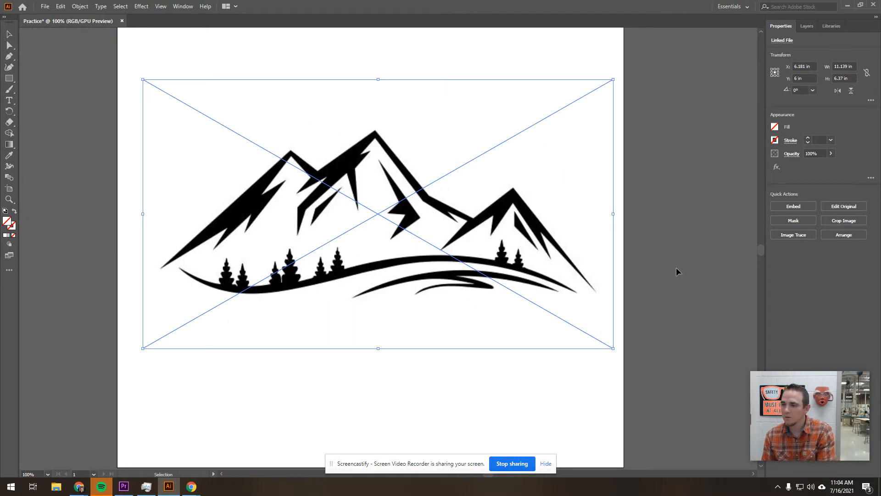
# Step: Apply Image Trace to the mountain image with the Black and White Logo preset
pyautogui.click(803, 239)
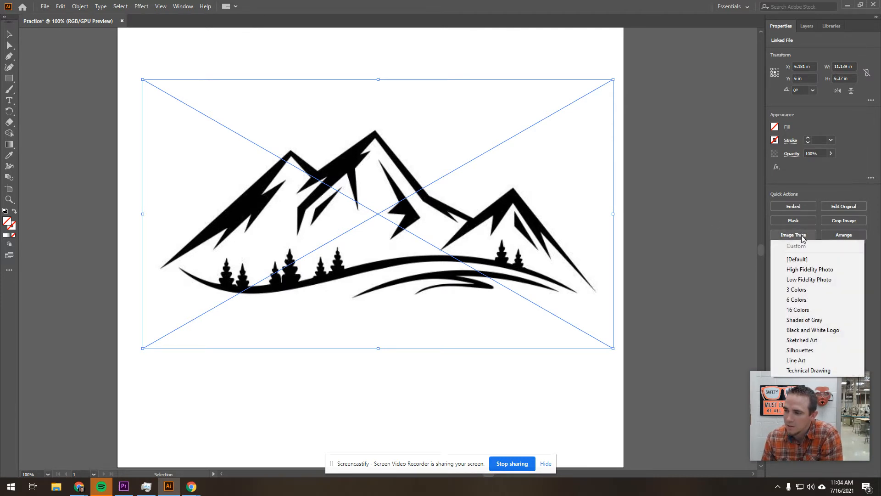
pyautogui.click(828, 331)
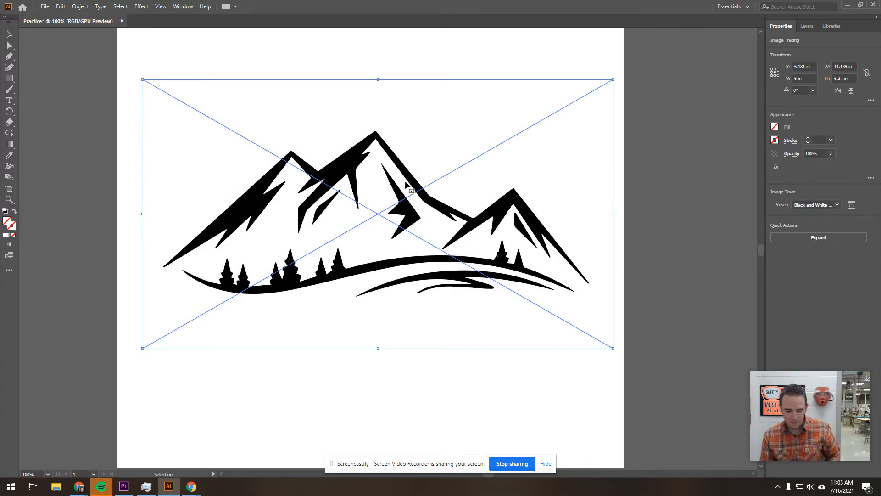
# Step: Examine the edges and corners of the traced mountains around the highest peak up close and in overview
pyautogui.scroll(6, 365, 142)
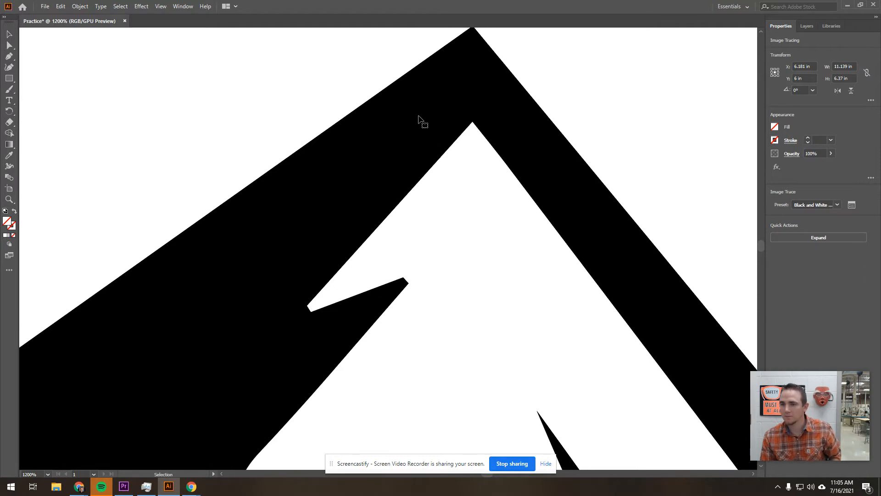
pyautogui.scroll(3, 422, 124)
pyautogui.scroll(-6, 457, 131)
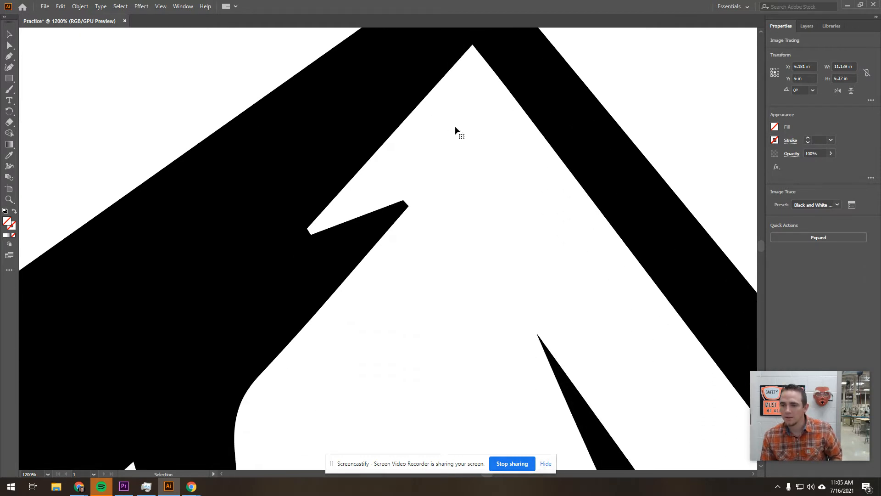
pyautogui.scroll(-5, 560, 322)
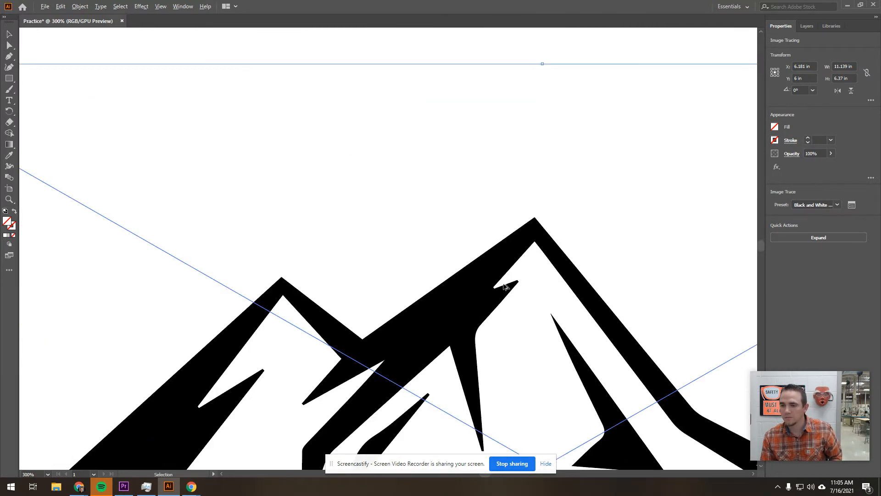
pyautogui.scroll(-3, 434, 198)
pyautogui.scroll(4, 386, 199)
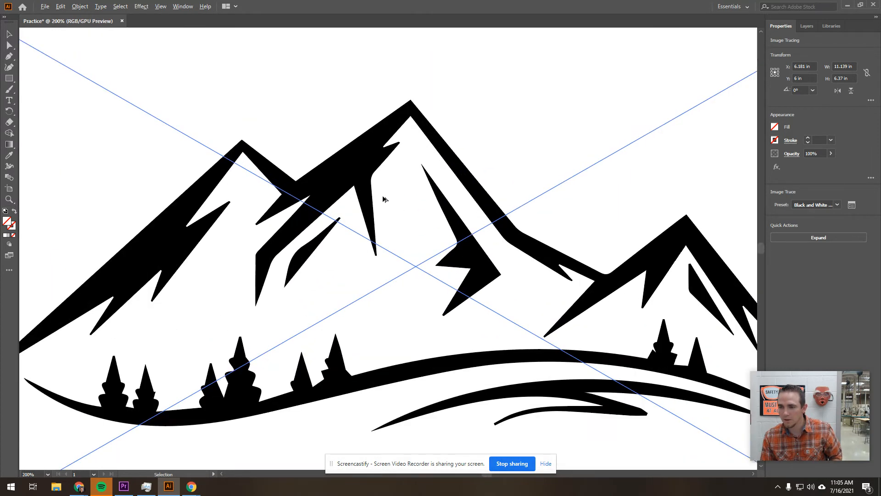
# Step: Fine-tune the mountain's Image Trace with threshold 139, paths 95%, corners 96% and noise 14 px
pyautogui.scroll(-2, 382, 199)
pyautogui.scroll(1, 382, 199)
pyautogui.scroll(-1, 383, 202)
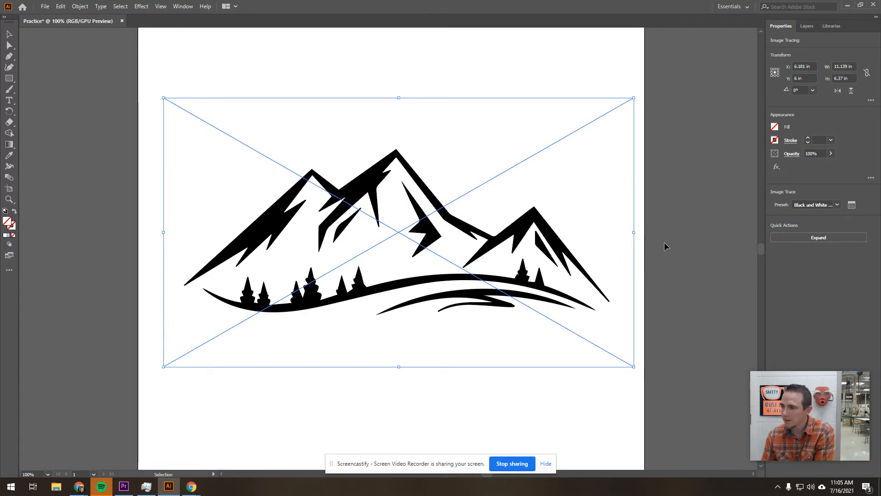
pyautogui.click(852, 205)
pyautogui.moveTo(575, 167)
pyautogui.mouseDown()
pyautogui.moveTo(671, 164)
pyautogui.moveTo(683, 153)
pyautogui.mouseUp()
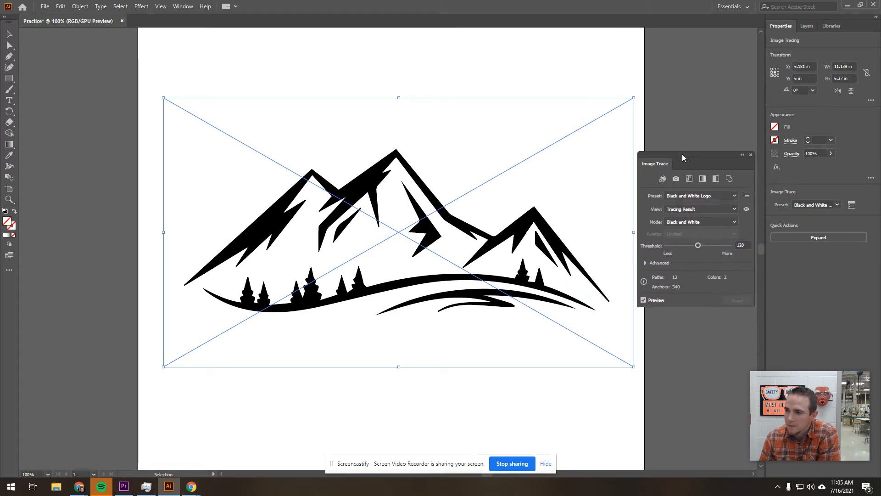
pyautogui.click(643, 261)
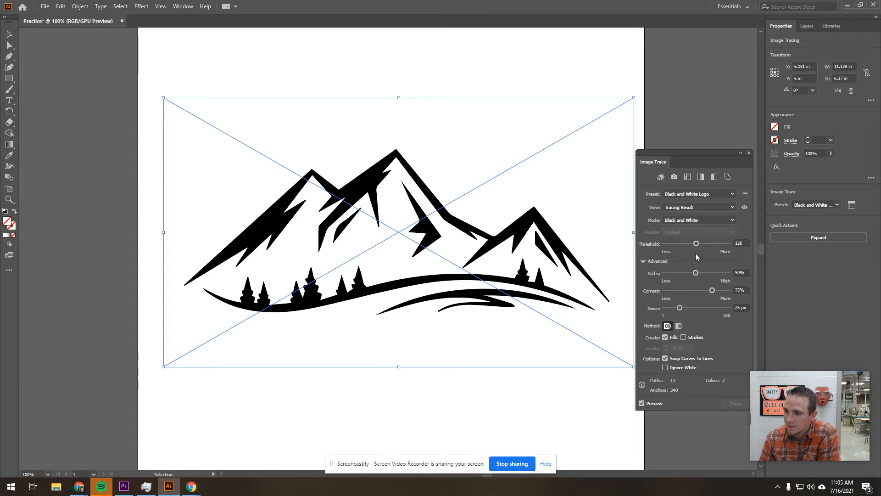
pyautogui.moveTo(696, 243); pyautogui.dragTo(699, 244)
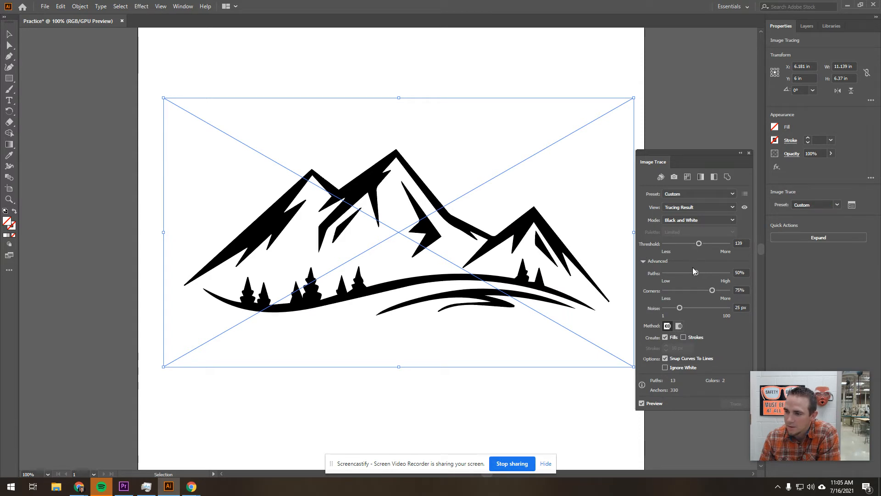
pyautogui.moveTo(696, 274)
pyautogui.mouseDown()
pyautogui.moveTo(725, 273)
pyautogui.moveTo(723, 287)
pyautogui.mouseUp()
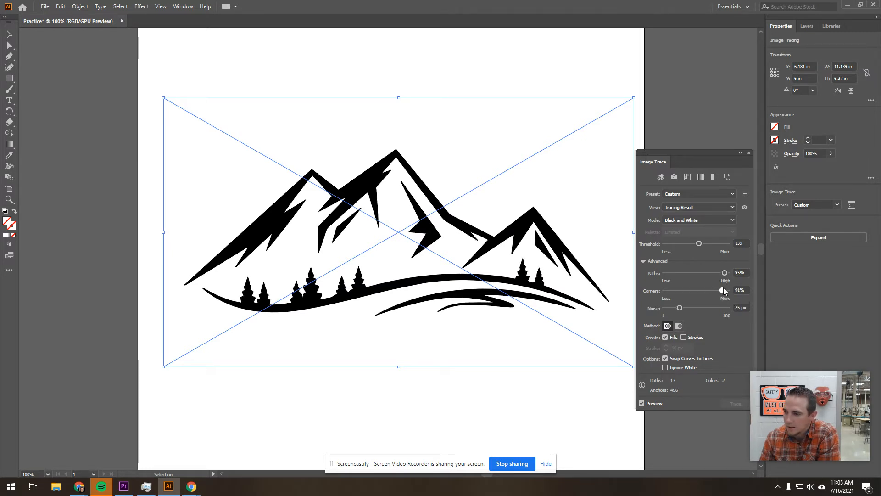
pyautogui.moveTo(680, 307); pyautogui.dragTo(673, 308)
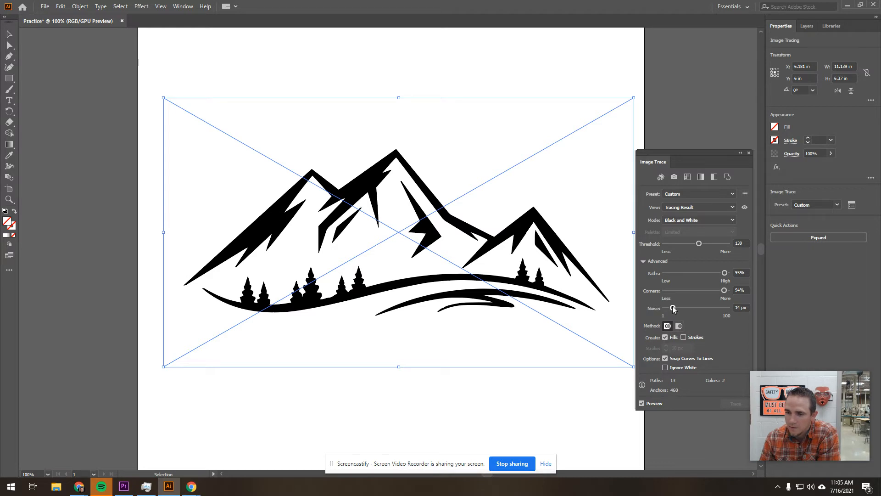
pyautogui.moveTo(724, 290); pyautogui.dragTo(725, 291)
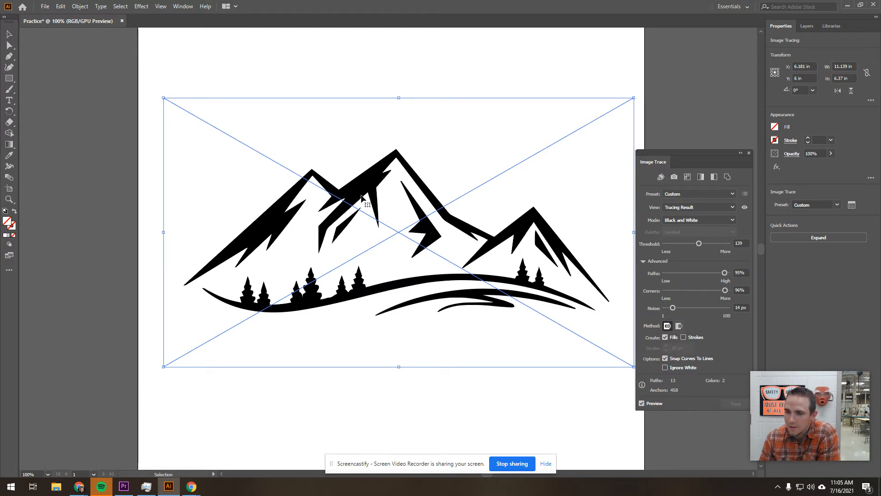
# Step: Move the traced mountains partly off the artboard's left edge and make the tracing ignore white
pyautogui.moveTo(363, 189); pyautogui.dragTo(127, 193)
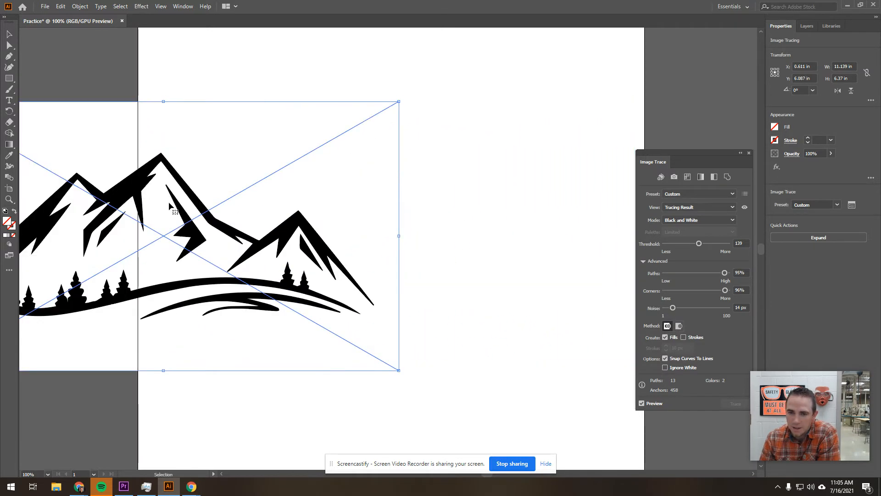
pyautogui.scroll(-2, 324, 215)
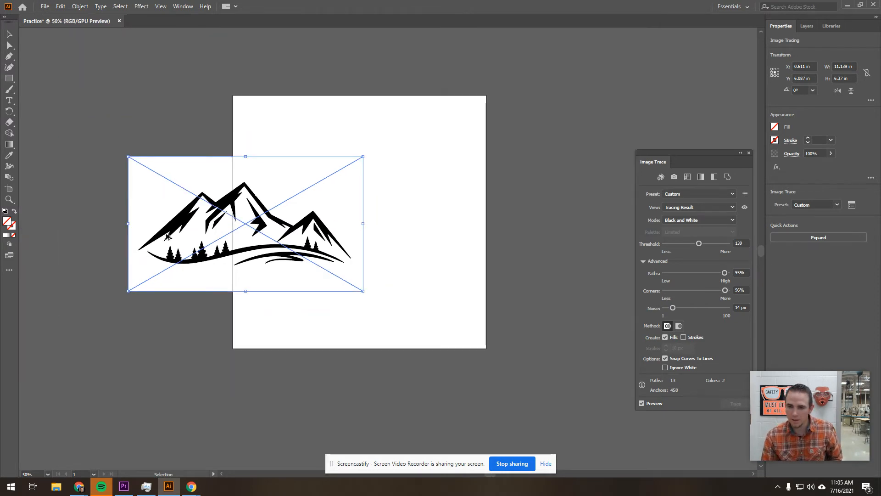
pyautogui.scroll(2, 152, 229)
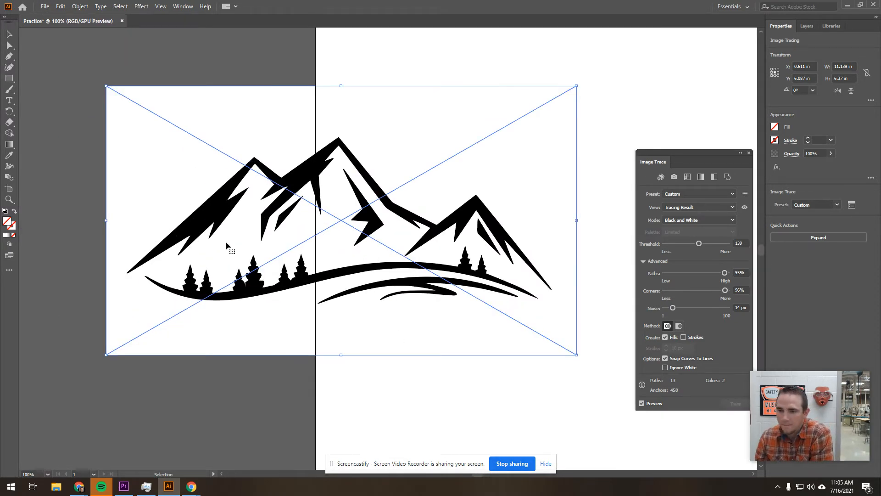
pyautogui.moveTo(289, 186); pyautogui.dragTo(222, 193)
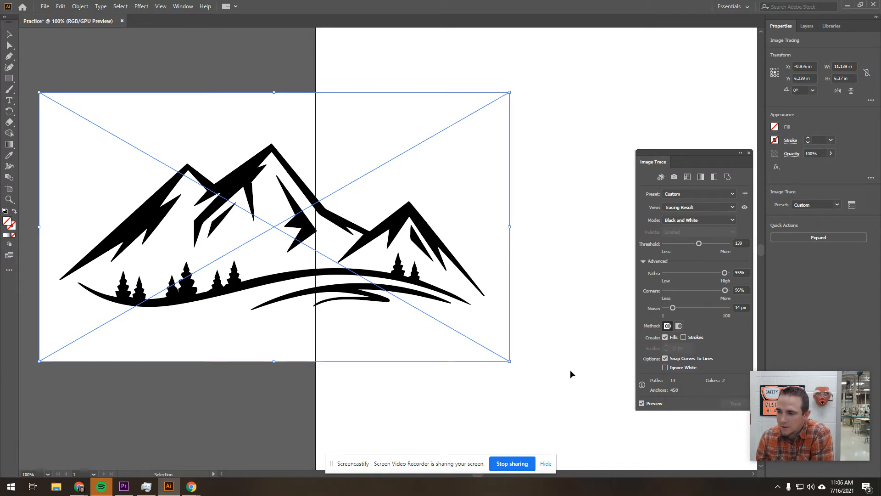
pyautogui.click(665, 368)
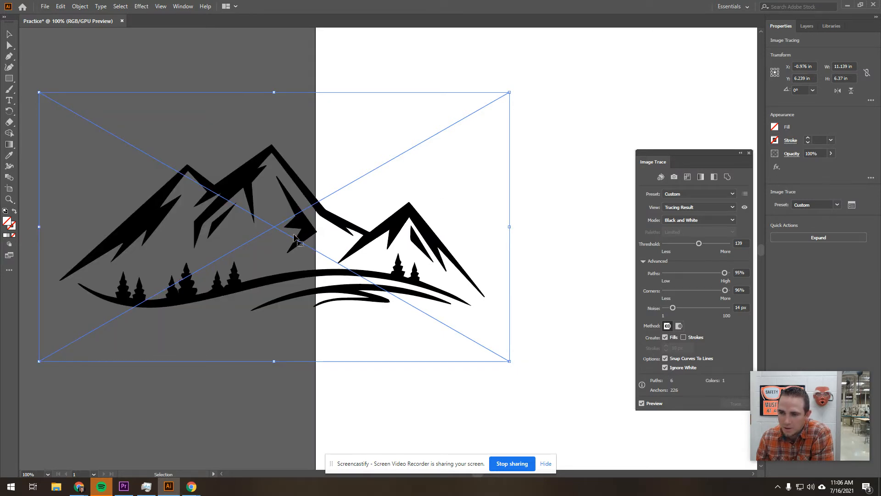
# Step: Close the Image Trace settings and move the traced mountains back onto the artboard, centred horizontally at X 6 in
pyautogui.click(750, 154)
pyautogui.moveTo(248, 181); pyautogui.dragTo(537, 193)
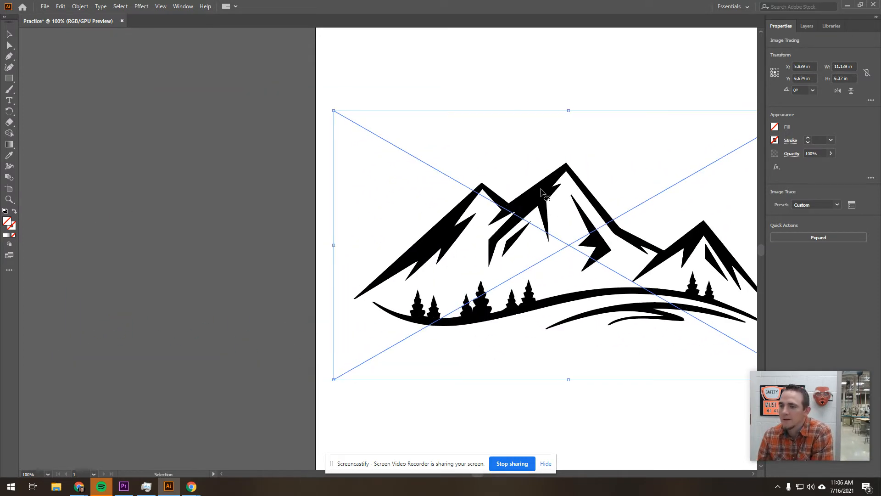
pyautogui.scroll(-2, 465, 225)
pyautogui.scroll(2, 547, 241)
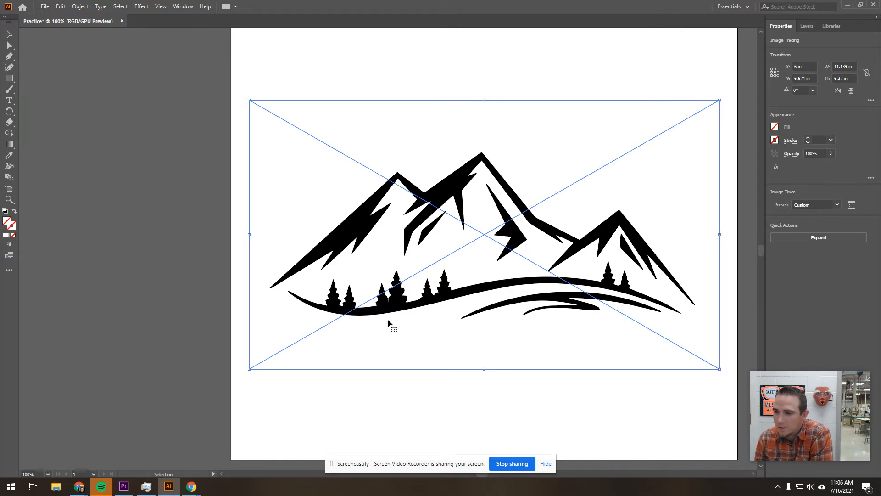
# Step: Expand the mountain tracing into editable vector paths
pyautogui.click(417, 398)
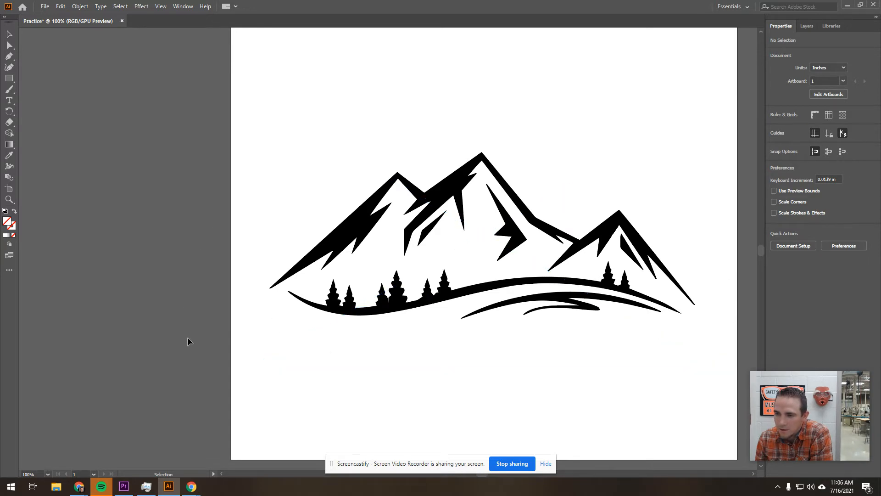
pyautogui.click(454, 194)
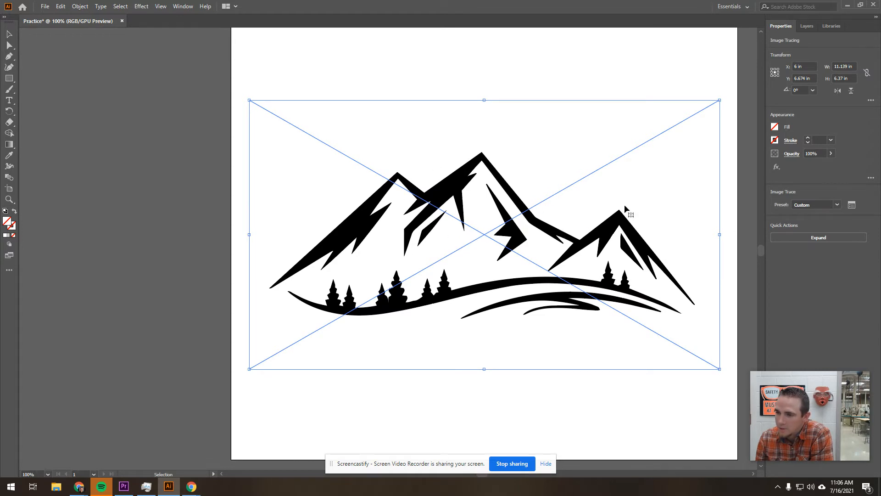
pyautogui.click(794, 238)
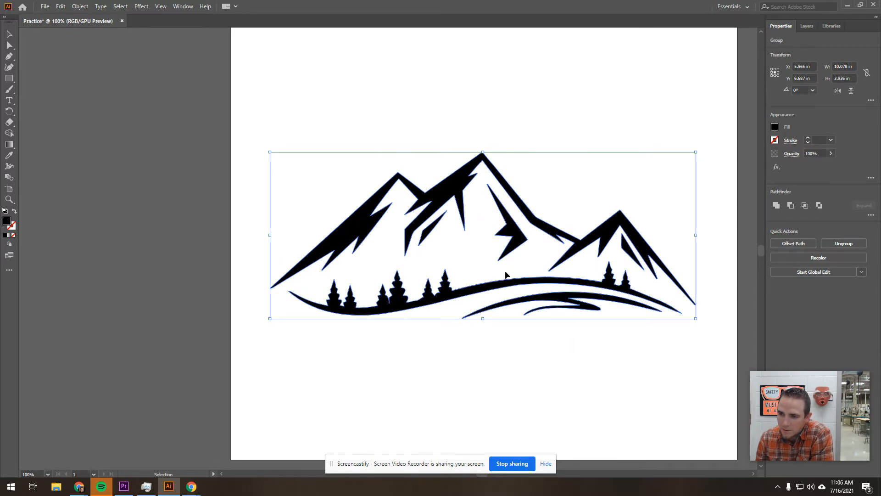
# Step: Isolate the mountain group and delete the curved swoosh and the ground line with the trees below the peaks
pyautogui.doubleClick(474, 289)
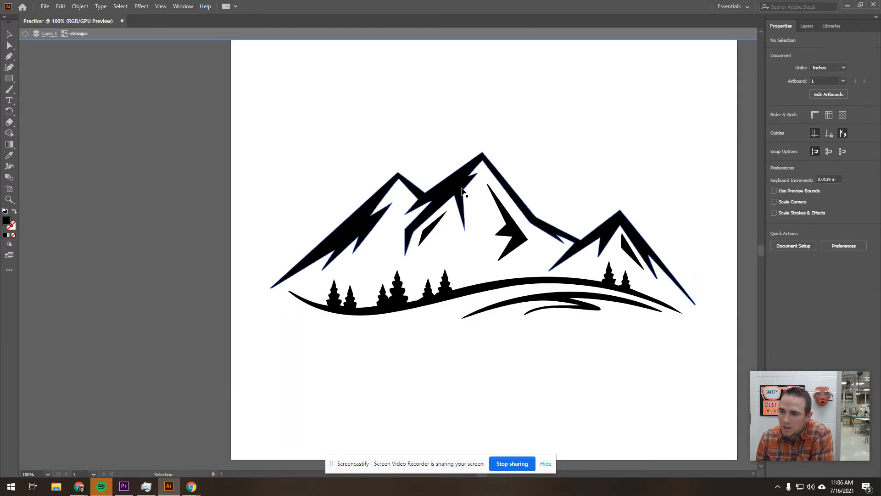
pyautogui.click(547, 297)
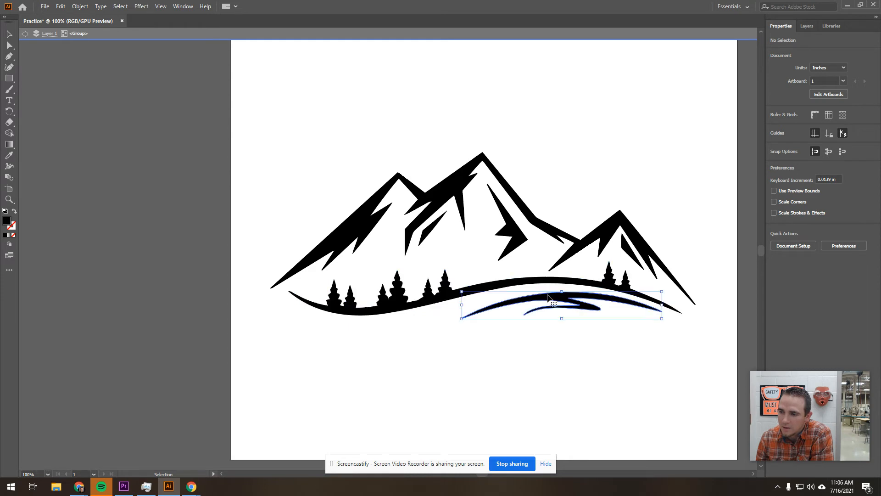
pyautogui.press('Delete')
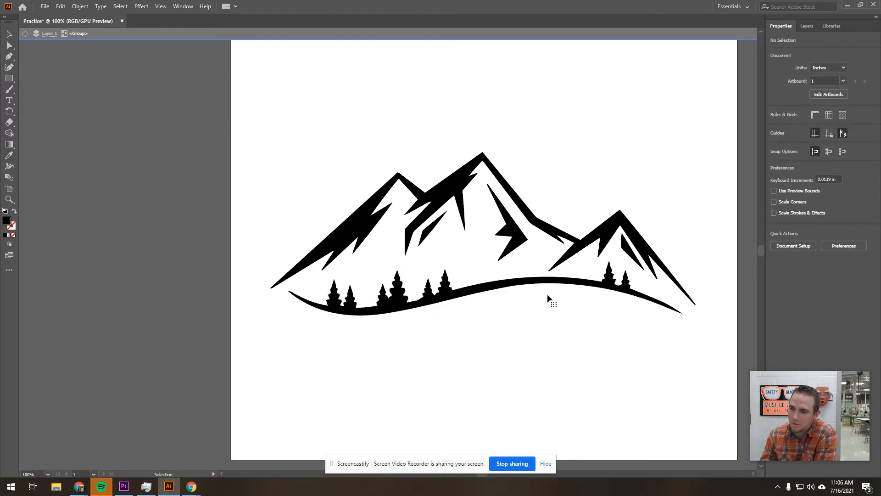
pyautogui.click(539, 281)
pyautogui.press('Delete')
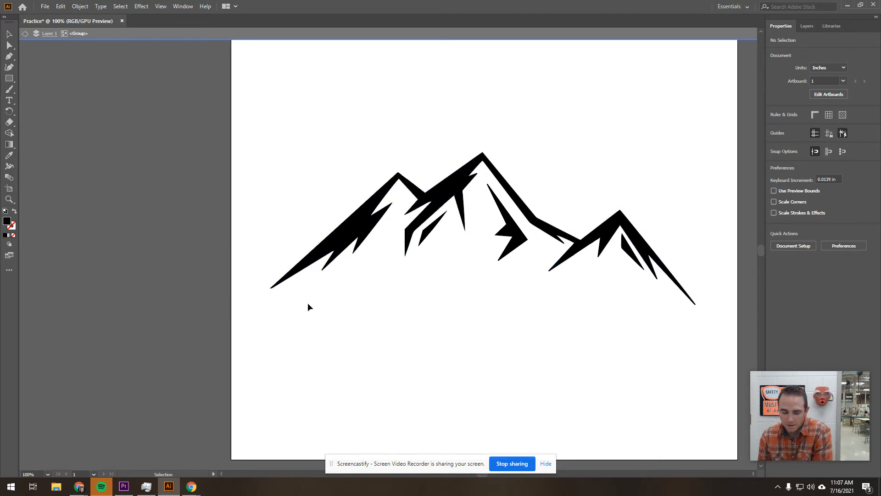
# Step: Draw an ellipse about 11.7 by 7 inches around the mountains
pyautogui.hscroll(3, 308, 304)
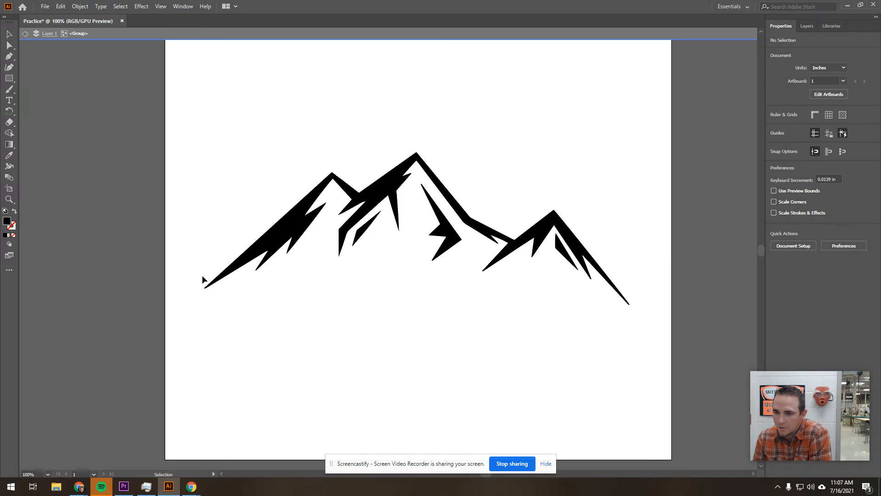
pyautogui.click(13, 79)
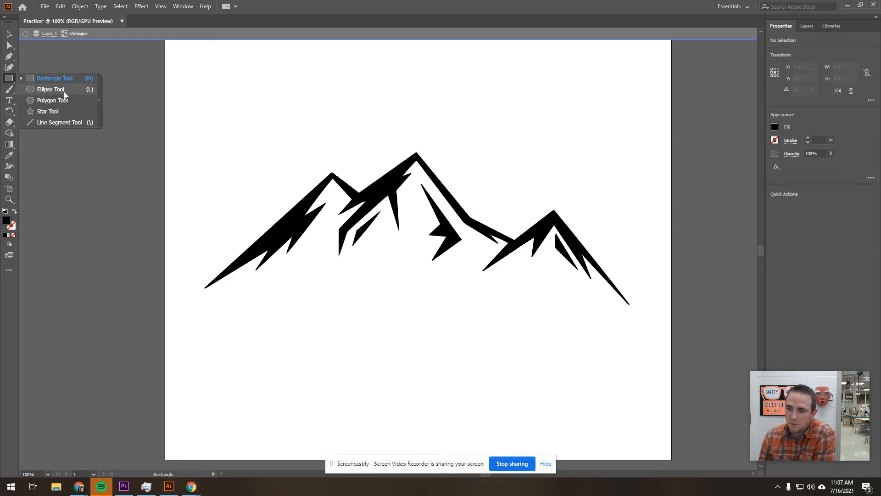
pyautogui.click(65, 93)
pyautogui.moveTo(165, 115); pyautogui.dragTo(660, 412)
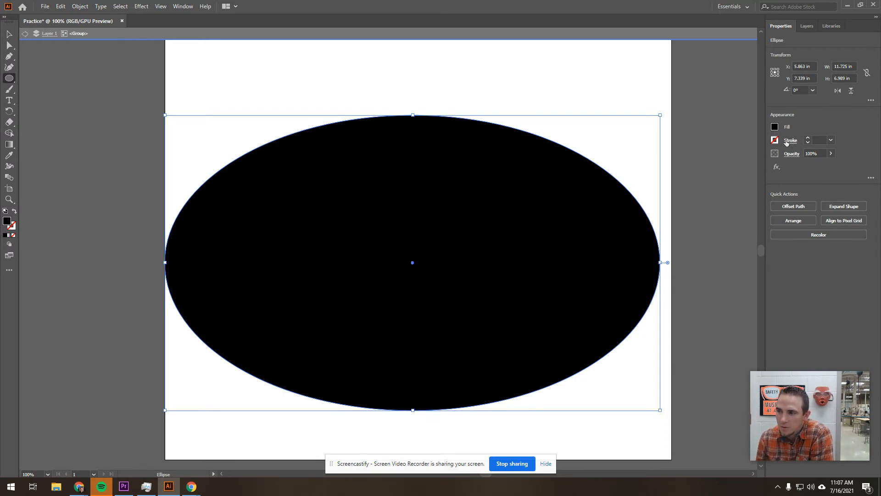
# Step: Remove the ellipse's fill and give it a 0.1 pt stroke
pyautogui.click(776, 126)
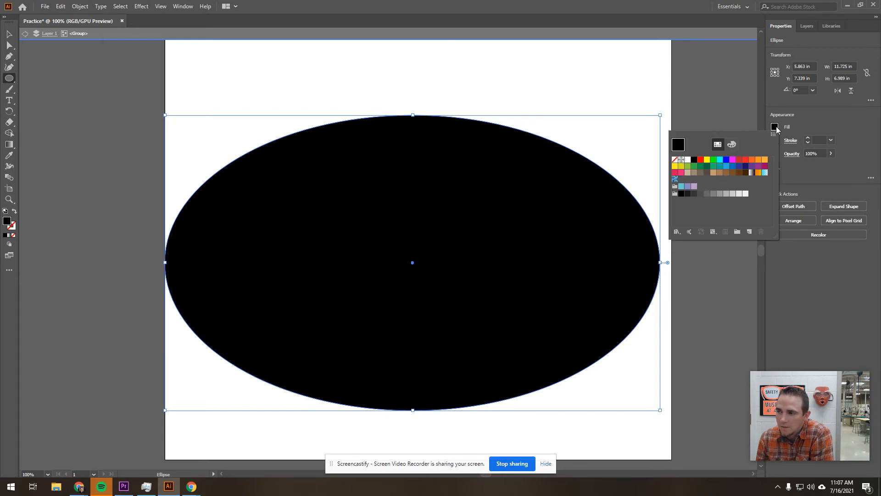
pyautogui.click(675, 160)
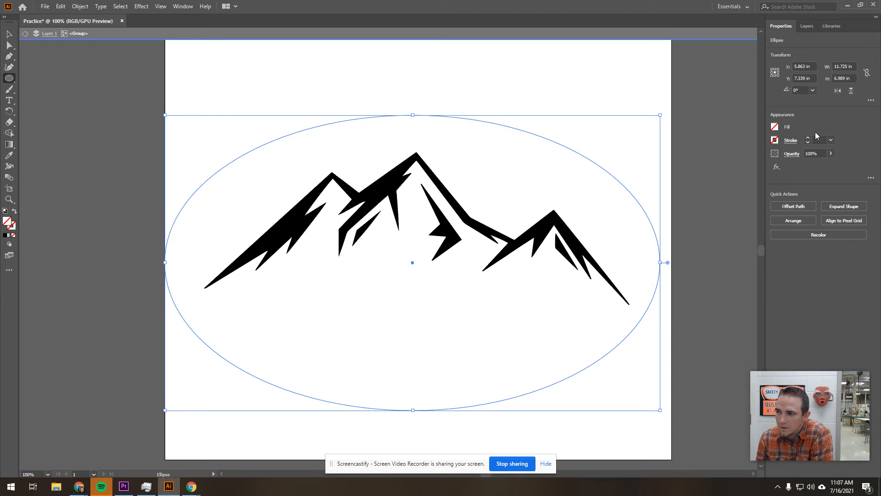
pyautogui.click(817, 138)
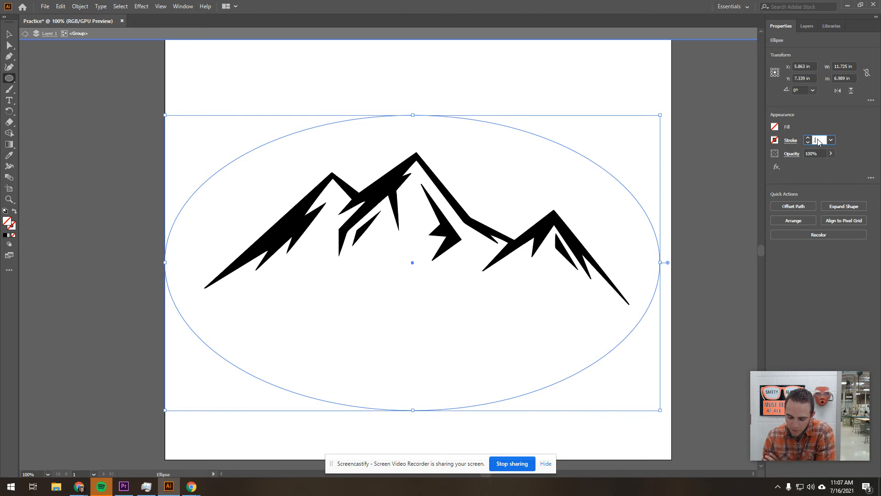
pyautogui.write('.1')
pyautogui.press('Return')
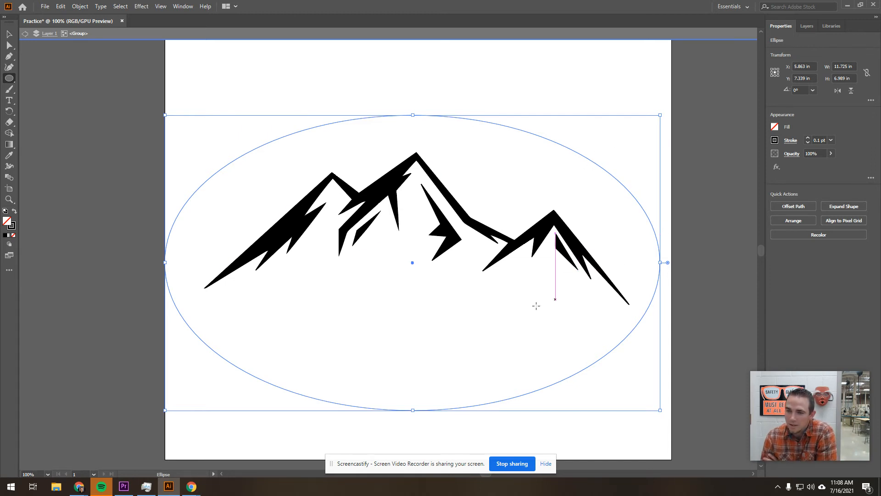
# Step: Try a 5 pt stroke on the ellipse and set it back to 0.1 pt
pyautogui.click(824, 140)
pyautogui.press('Return')
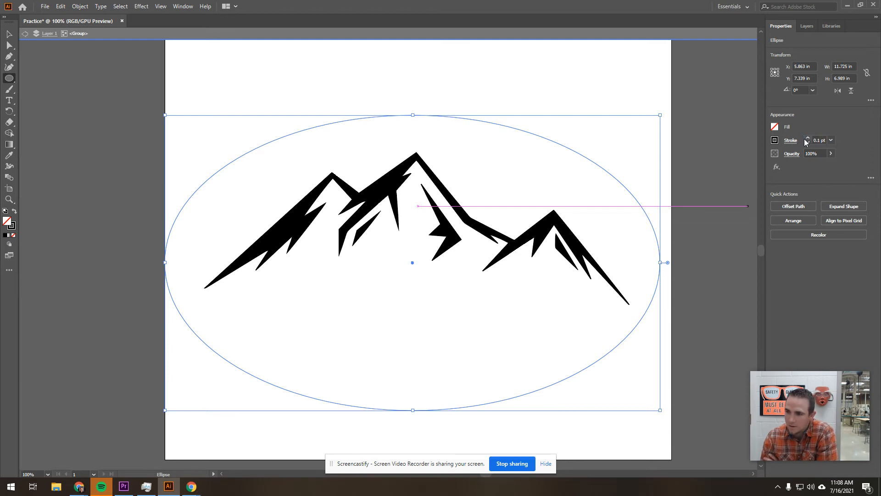
pyautogui.doubleClick(818, 140)
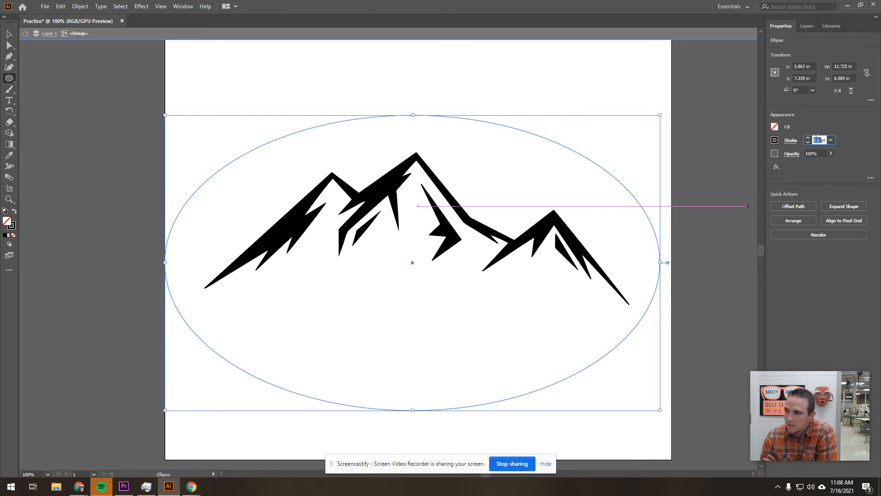
pyautogui.write('5')
pyautogui.press('Return')
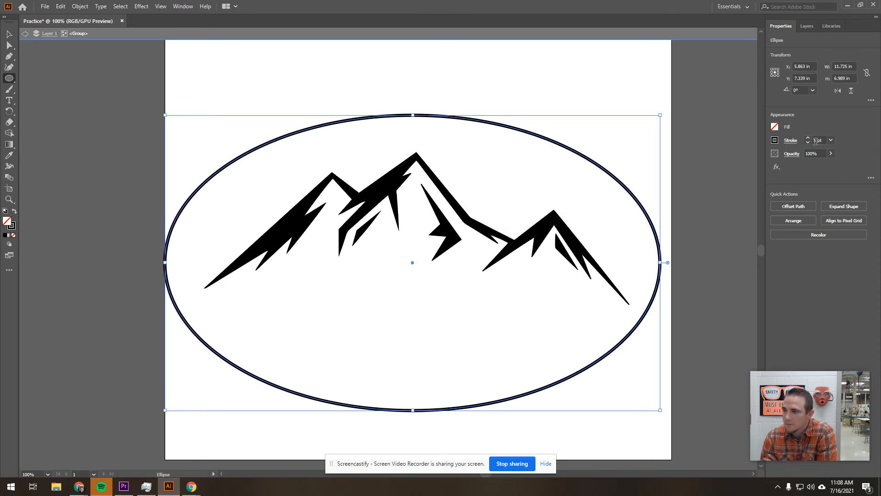
pyautogui.doubleClick(813, 142)
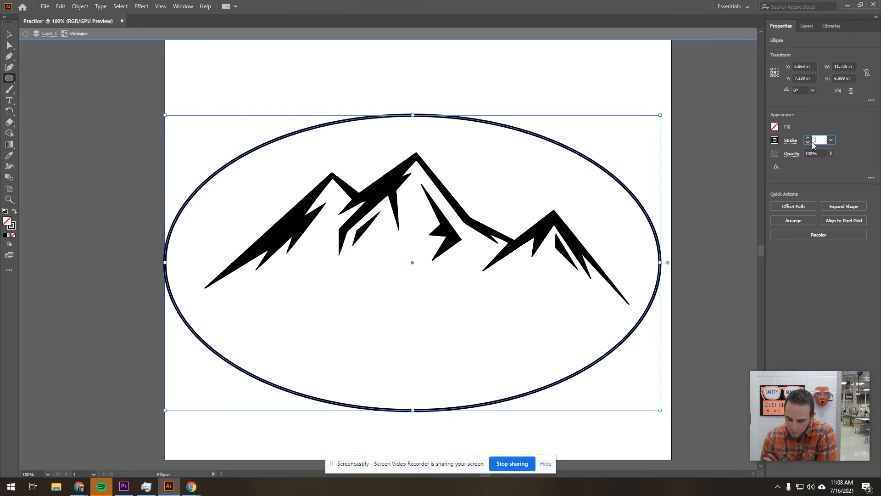
pyautogui.write('.1')
pyautogui.press('Return')
# Step: Move the ellipse slightly to X 5.965 in and Y 7.412 in so it is centred horizontally on the mountains
pyautogui.press('v')
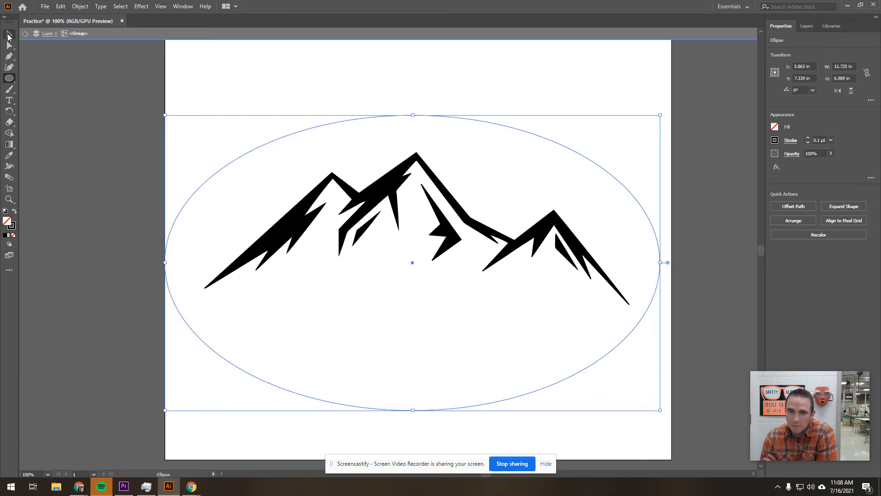
pyautogui.click(278, 95)
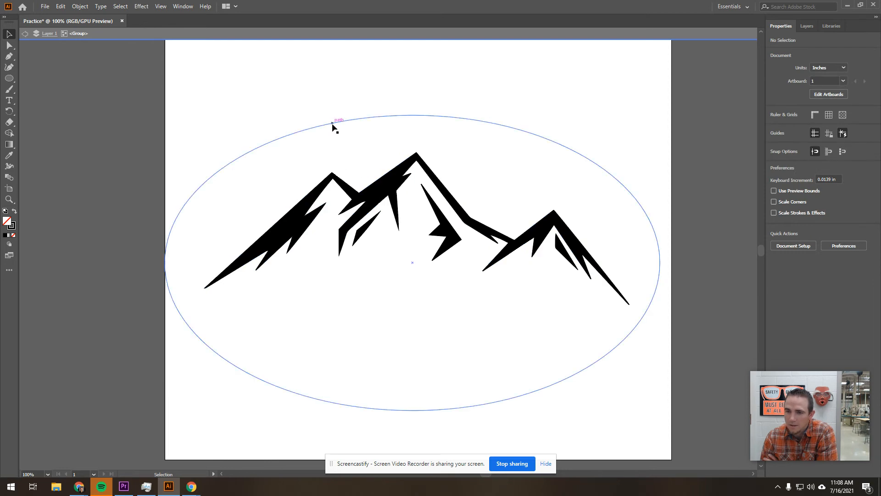
pyautogui.moveTo(334, 124); pyautogui.dragTo(338, 127)
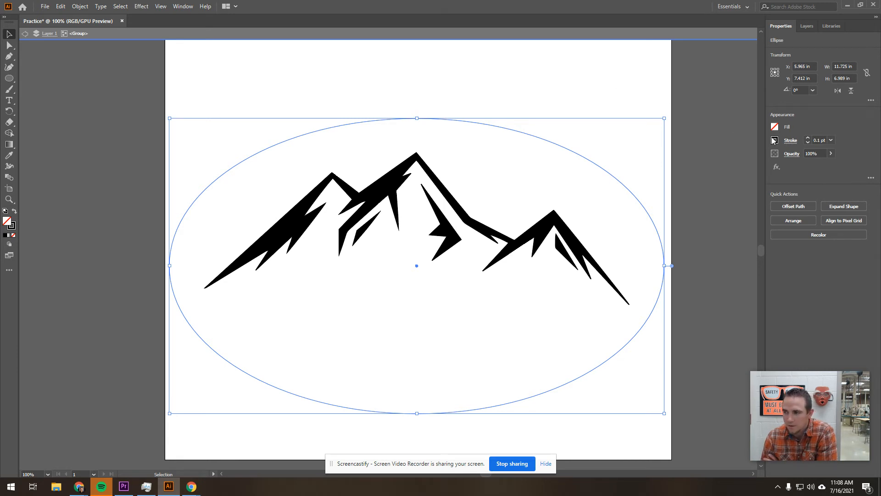
# Step: Remove the ellipse and trace the mountains' upper ridge with straight Pen tool segments, from the left foot over the three peaks to the right foot
pyautogui.click(577, 105)
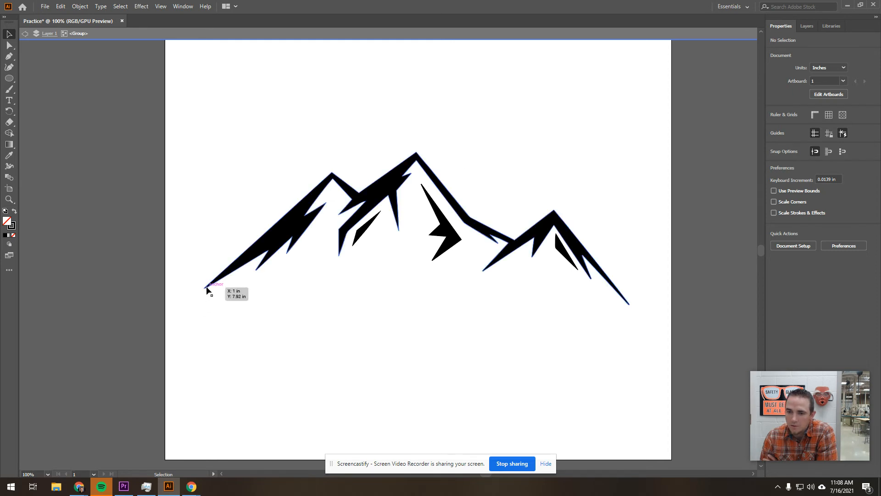
pyautogui.click(10, 56)
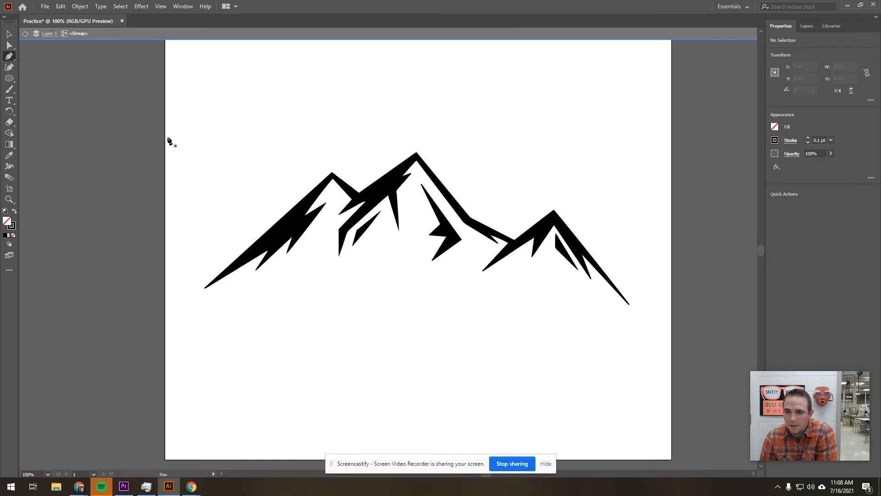
pyautogui.click(204, 288)
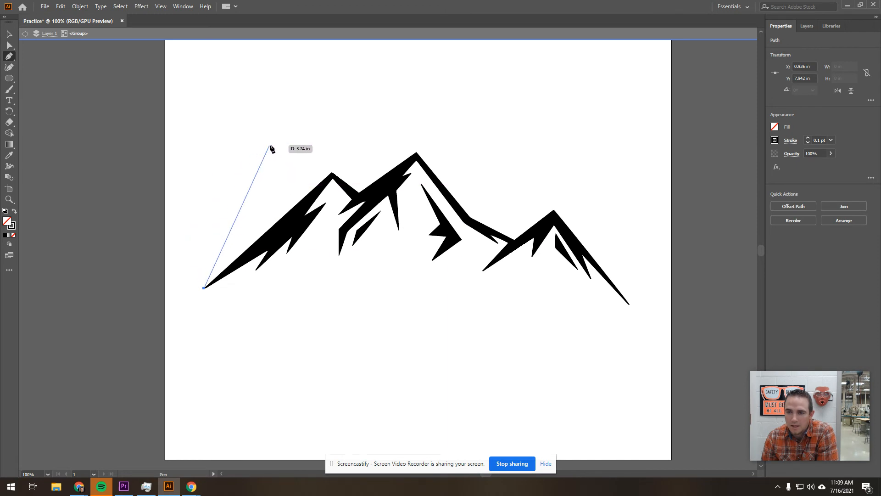
pyautogui.click(332, 172)
pyautogui.click(358, 193)
pyautogui.click(417, 152)
pyautogui.click(472, 218)
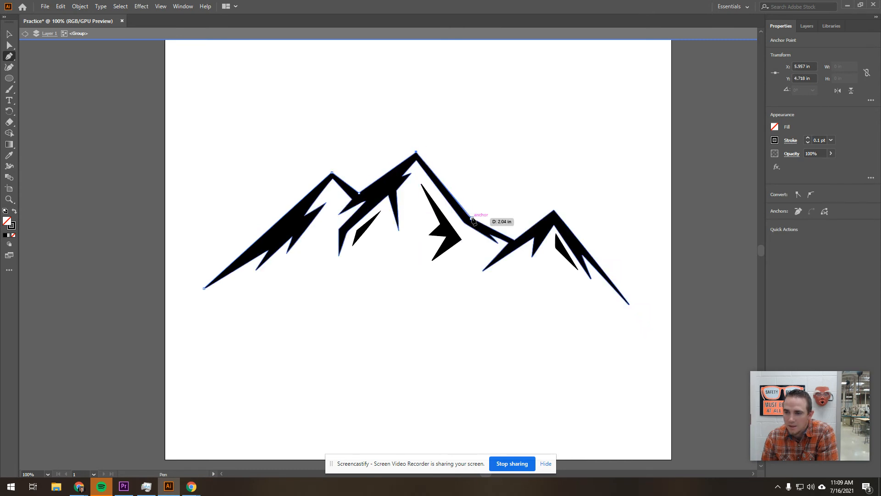
pyautogui.click(514, 240)
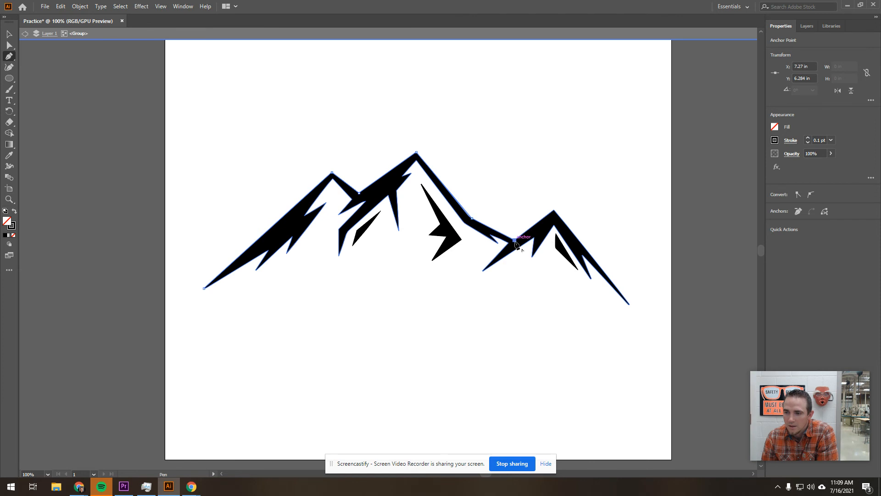
pyautogui.click(554, 210)
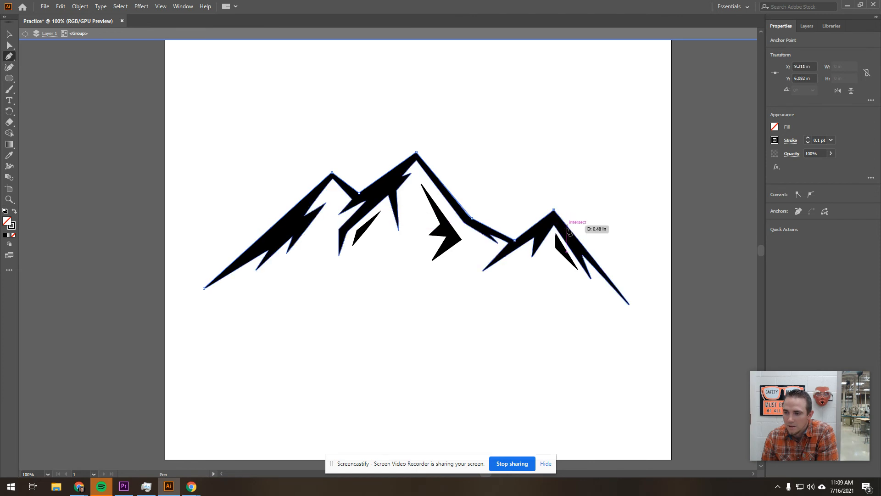
pyautogui.click(629, 304)
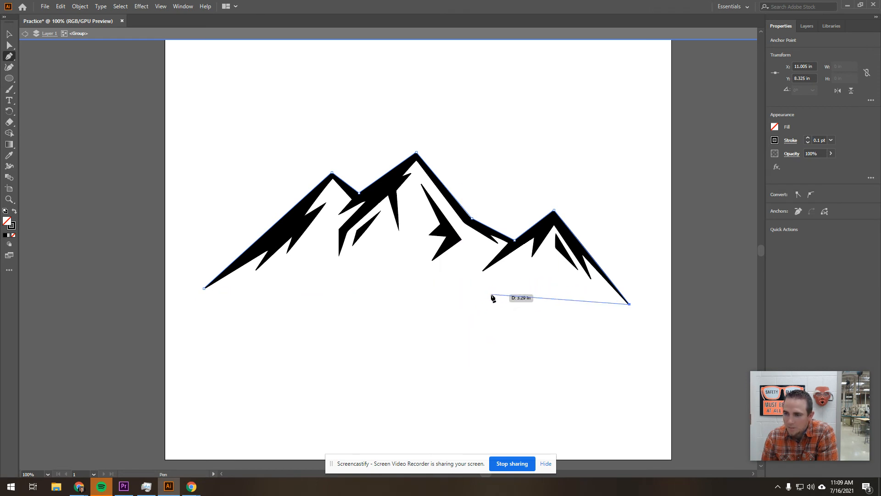
# Step: Continue the path as a wavy curve beneath the mountains, close it at the left foot, and deselect it
pyautogui.moveTo(481, 276); pyautogui.dragTo(358, 287)
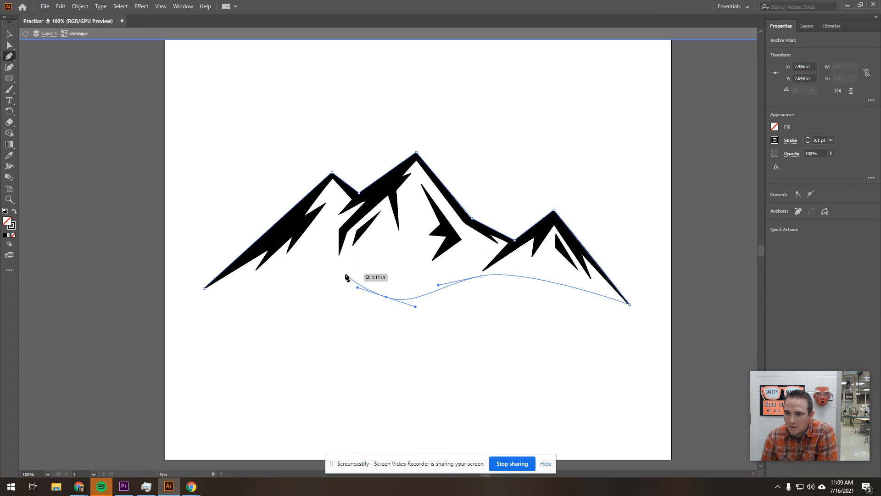
pyautogui.click(323, 270)
pyautogui.moveTo(313, 271); pyautogui.dragTo(300, 284)
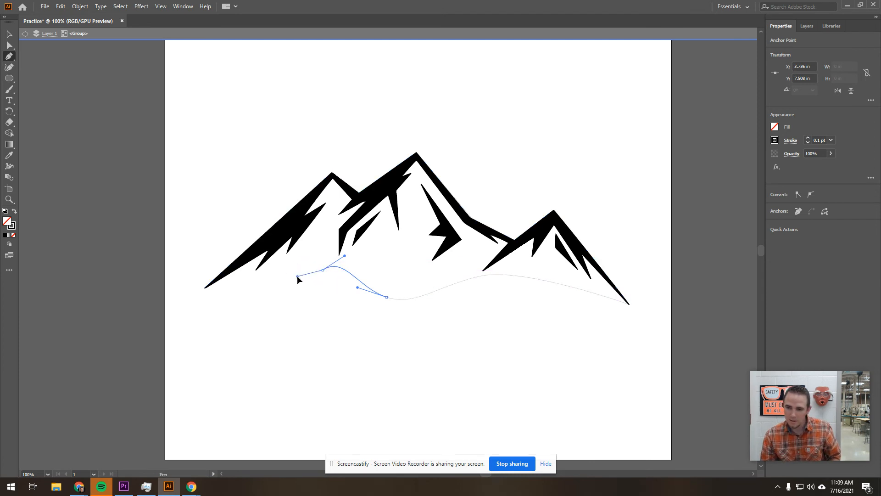
pyautogui.click(299, 275)
pyautogui.moveTo(298, 275); pyautogui.dragTo(271, 281)
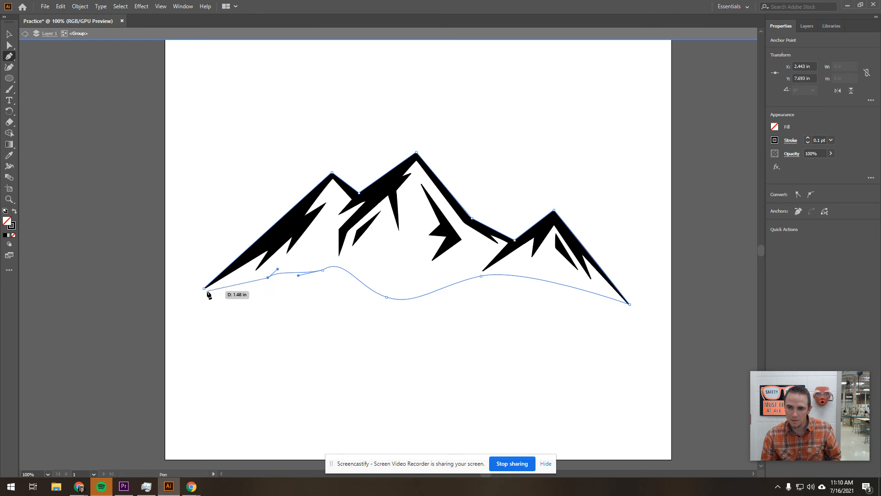
pyautogui.moveTo(204, 288)
pyautogui.mouseDown()
pyautogui.moveTo(171, 298)
pyautogui.moveTo(162, 285)
pyautogui.mouseUp()
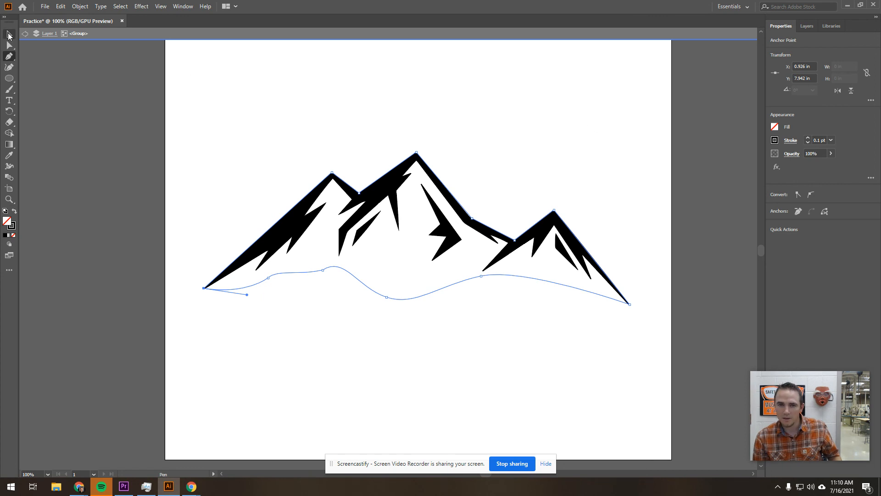
pyautogui.click(9, 36)
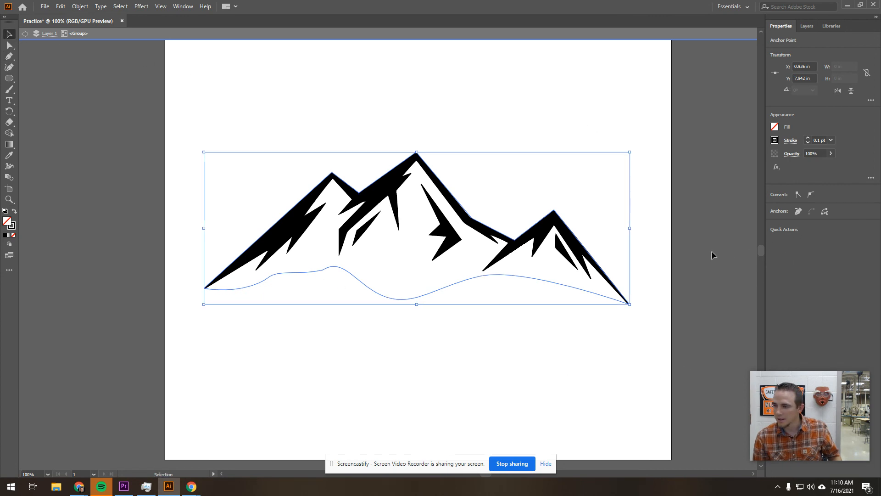
pyautogui.click(426, 353)
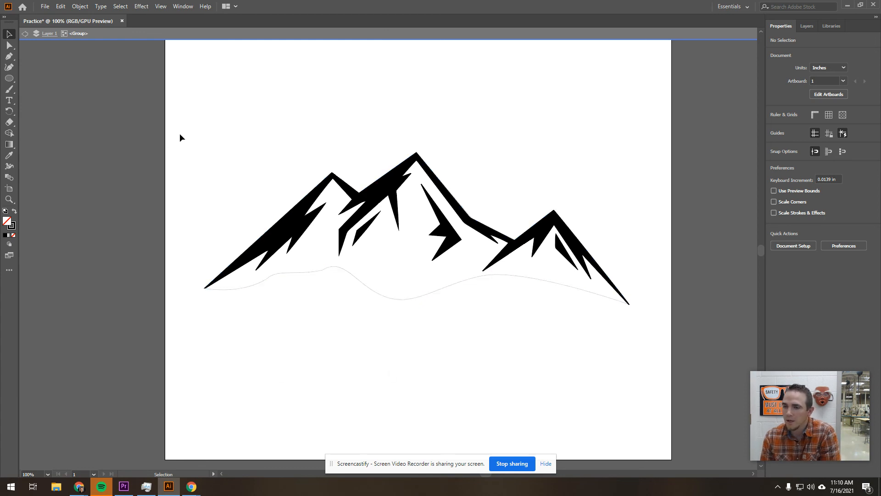
pyautogui.click(44, 7)
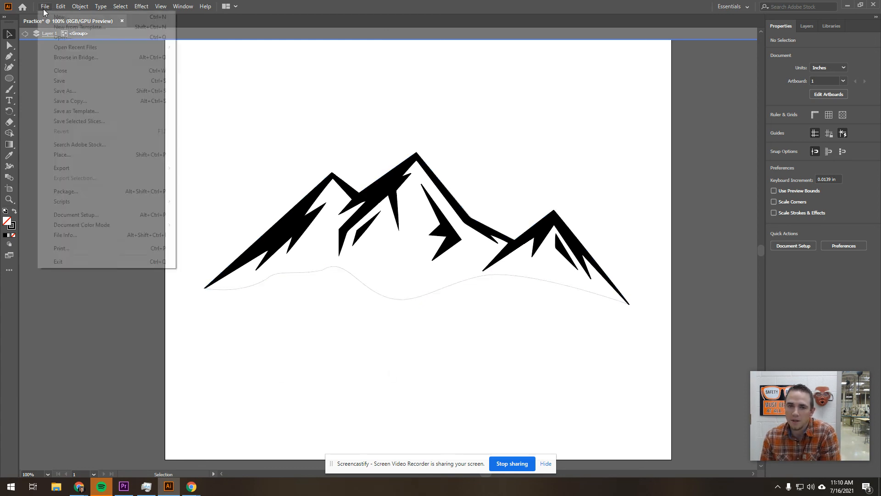
pyautogui.click(77, 80)
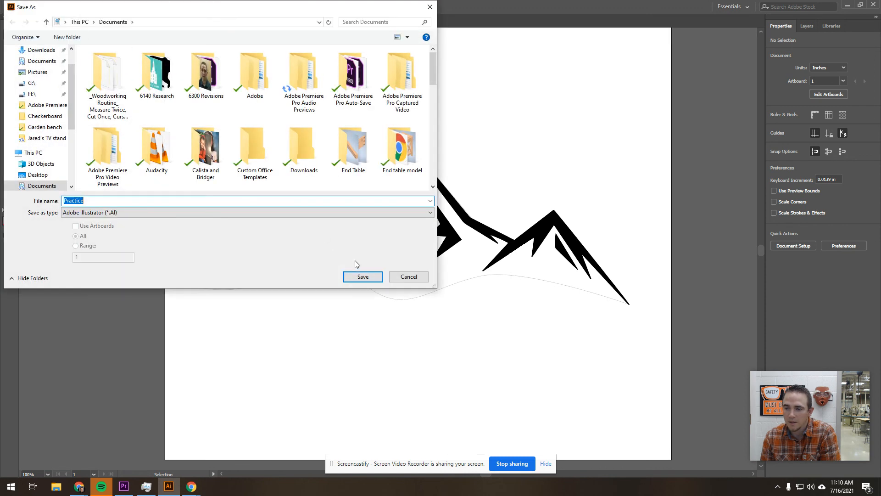
pyautogui.click(404, 277)
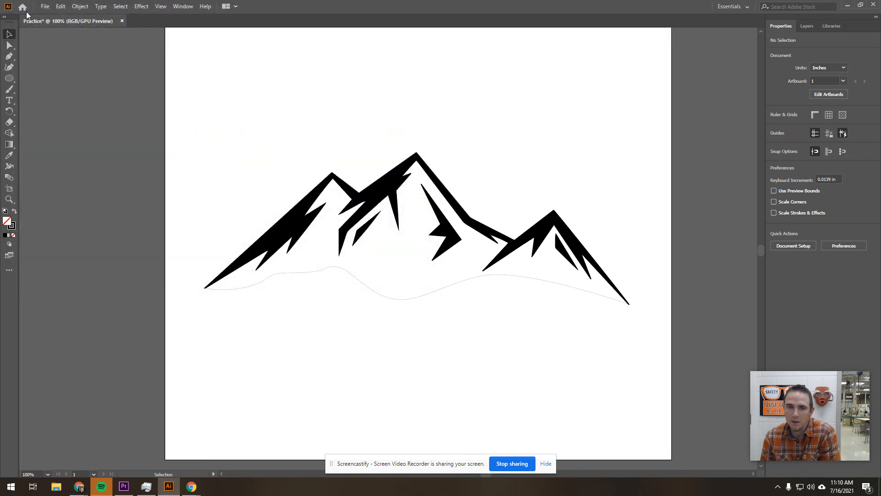
# Step: Try saving the Practice document under the same name in Adobe PDF (*.PDF) format, and cancel before saving
pyautogui.click(45, 7)
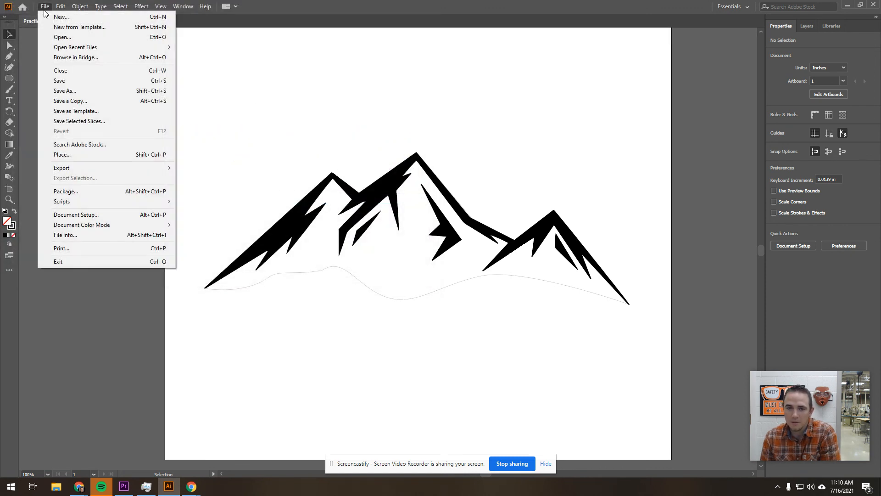
pyautogui.click(70, 92)
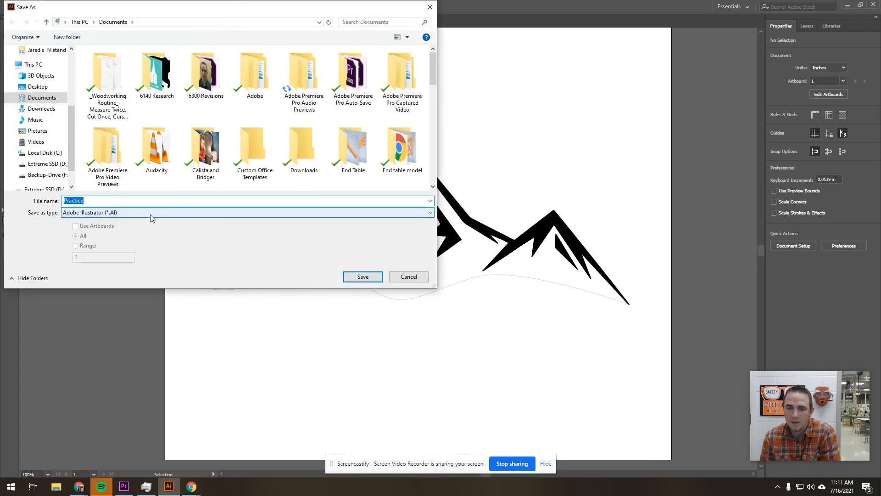
pyautogui.click(142, 212)
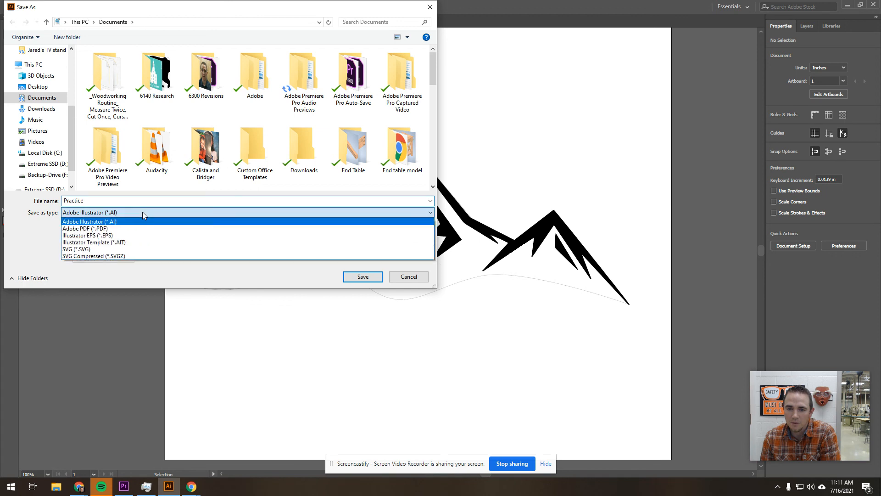
pyautogui.click(119, 228)
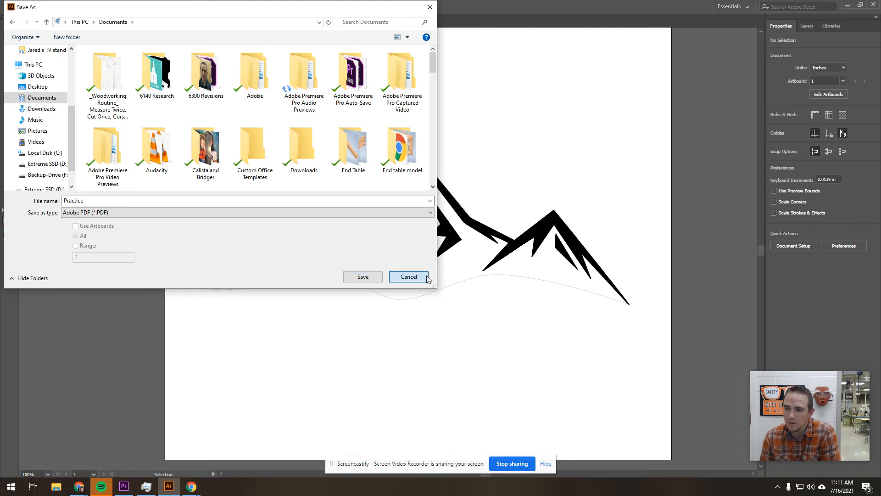
pyautogui.click(409, 277)
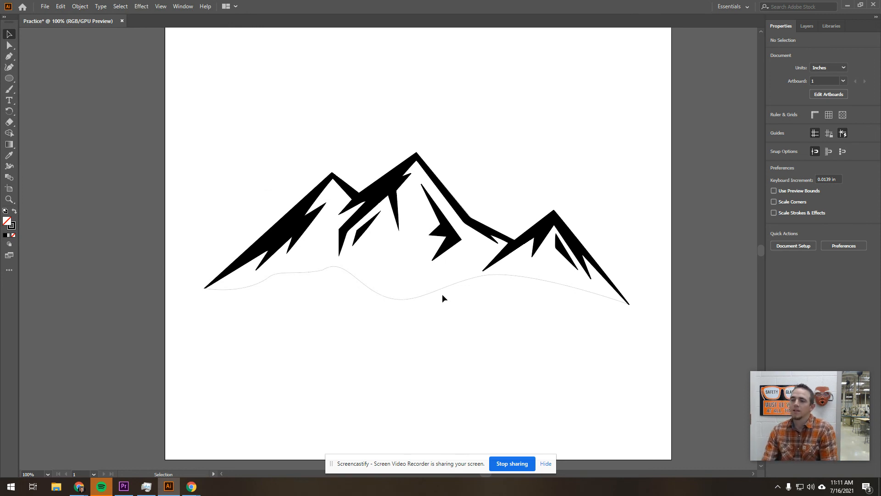